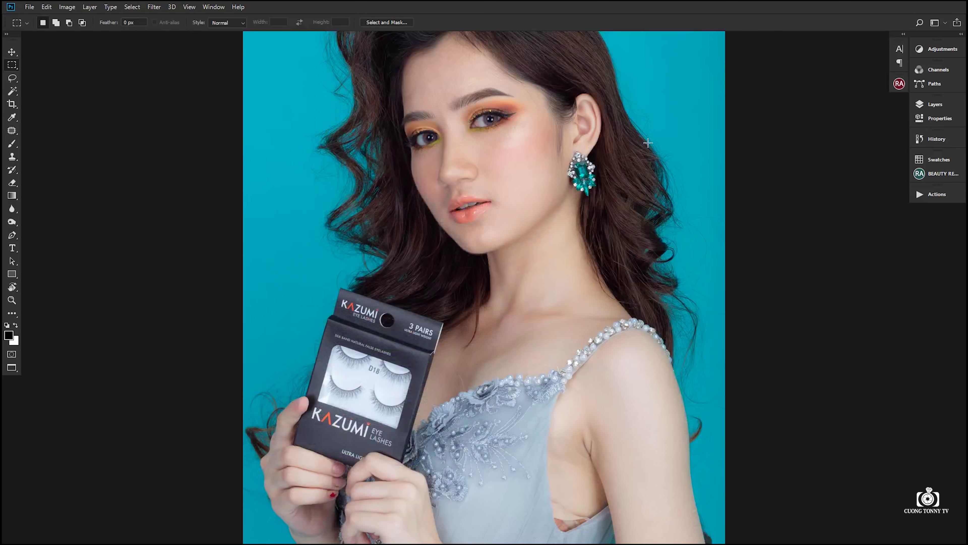
# Zoom in one step on the teal-background portrait.
pyautogui.hotkey('ctrl', '+')
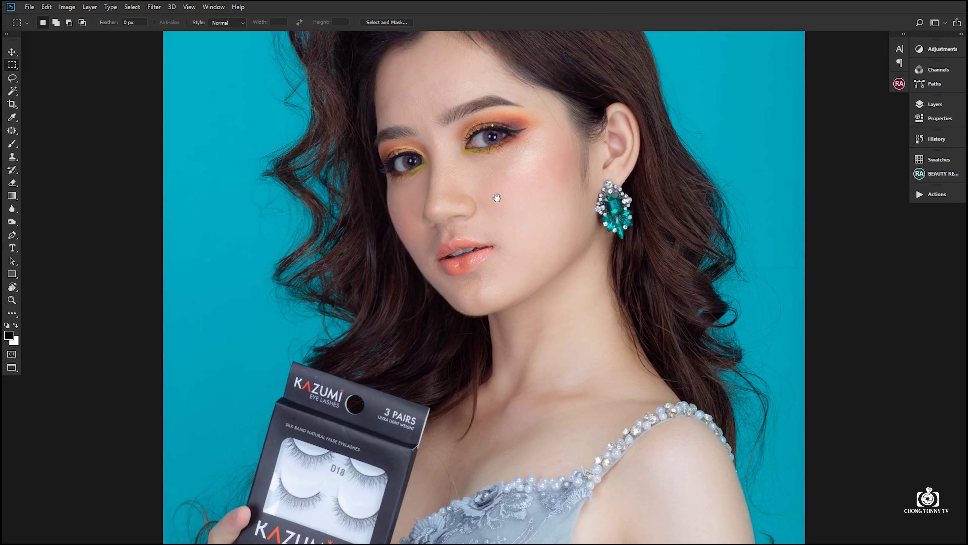
# Bring the top of her hair into view, then launch Photo-Toolbox SkinFiner from the Filter menu.
pyautogui.moveTo(497, 198); pyautogui.dragTo(494, 259)
pyautogui.scroll(1, 494, 258)
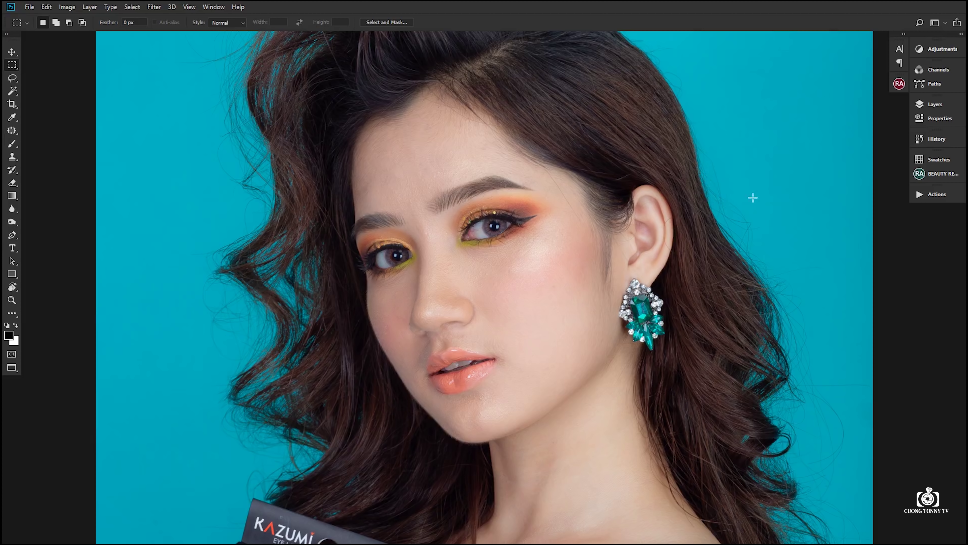
pyautogui.click(151, 7)
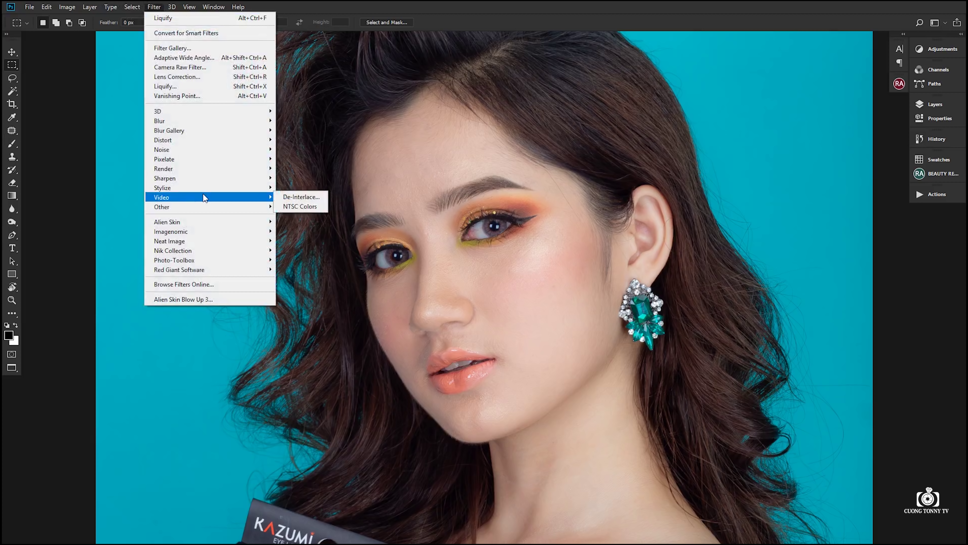
pyautogui.moveTo(175, 260)
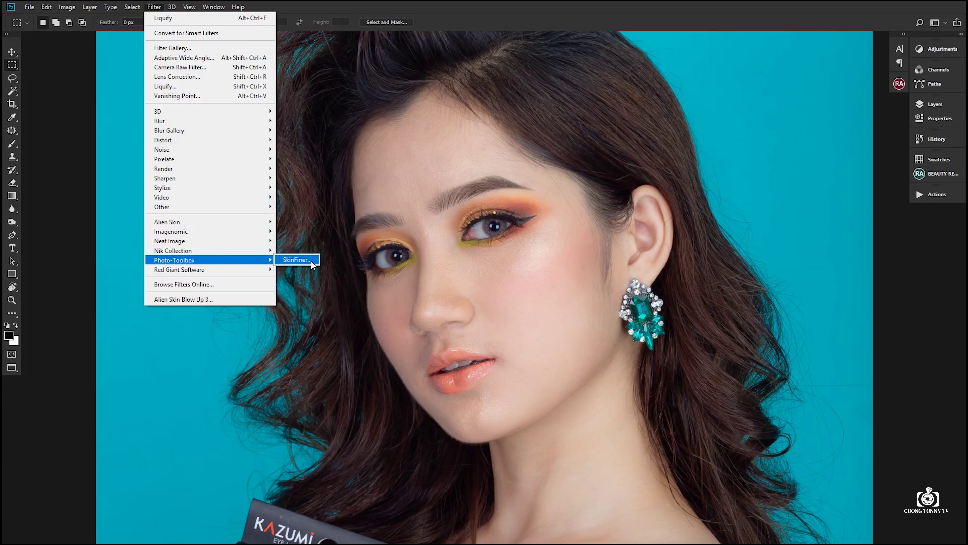
pyautogui.click(296, 260)
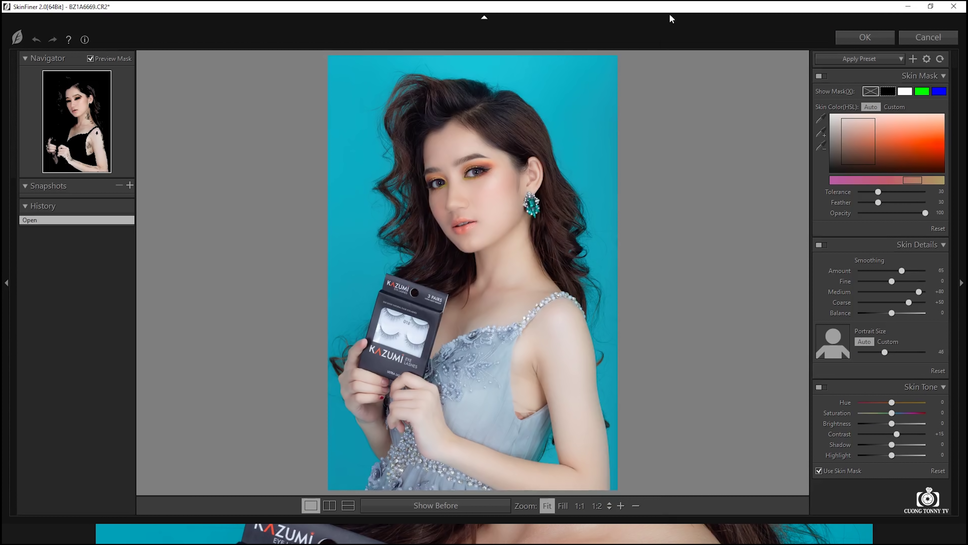
pyautogui.moveTo(671, 6); pyautogui.dragTo(707, 48)
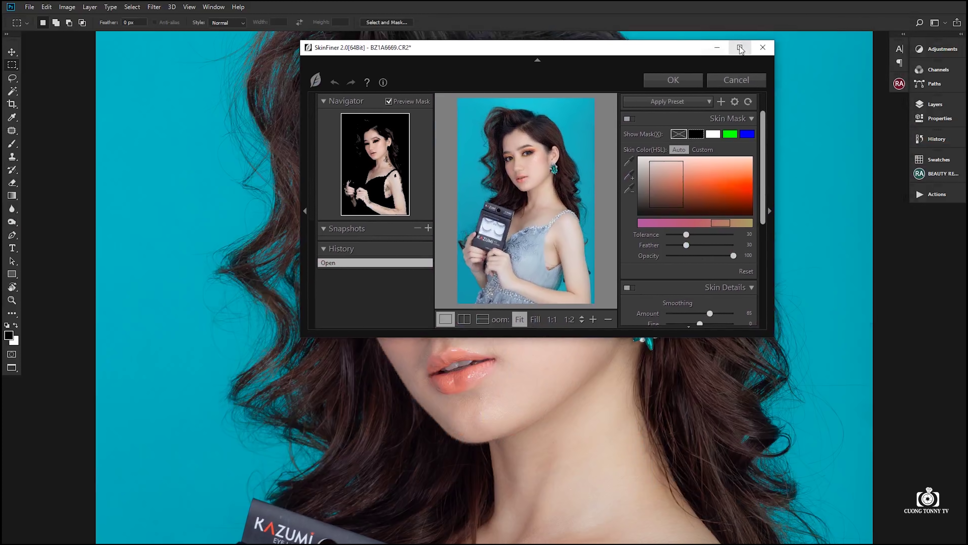
pyautogui.click(740, 46)
pyautogui.click(562, 167)
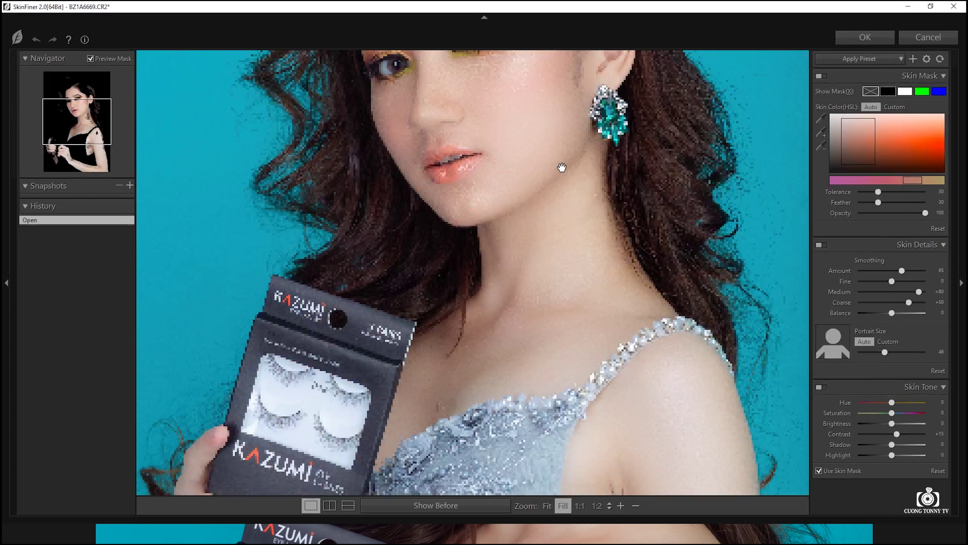
pyautogui.moveTo(562, 167); pyautogui.dragTo(457, 276)
pyautogui.moveTo(426, 193); pyautogui.dragTo(453, 231)
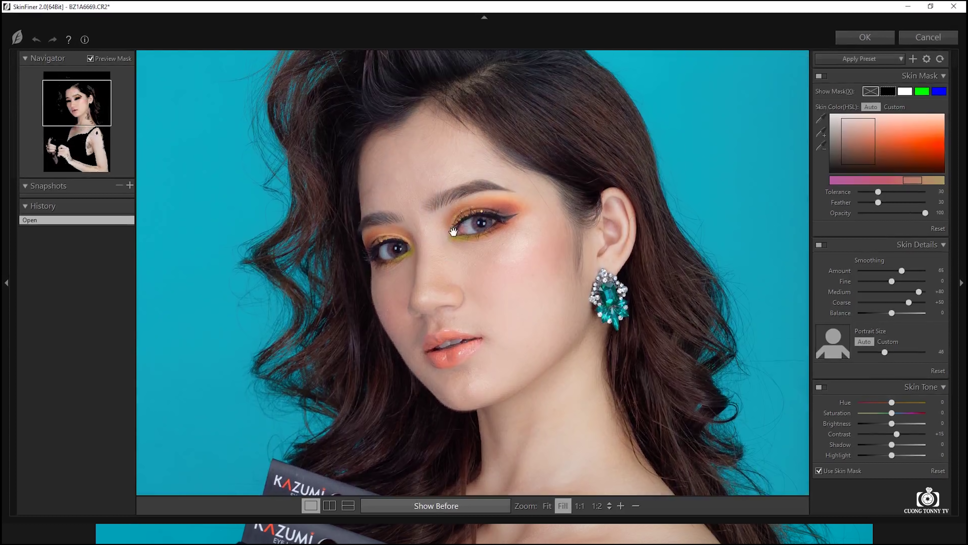
pyautogui.click(453, 231)
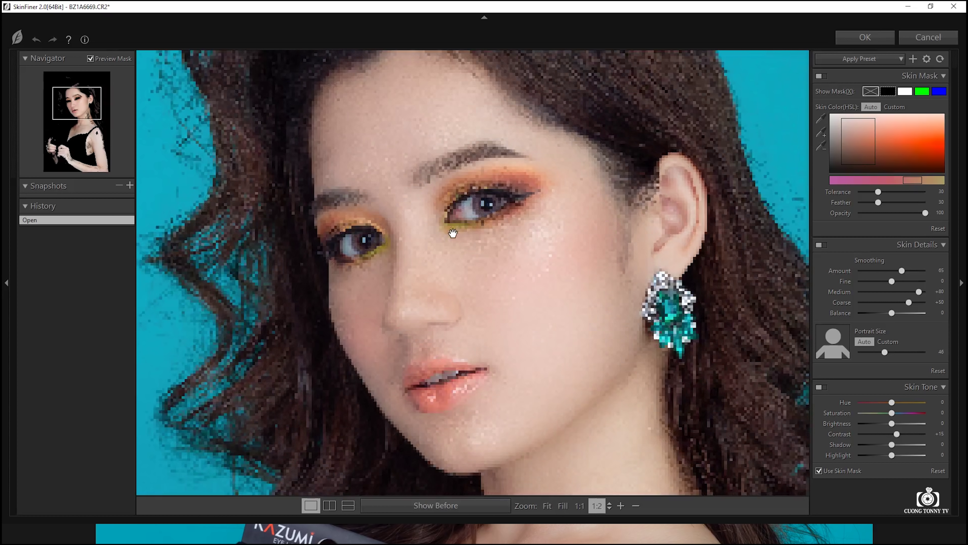
pyautogui.moveTo(453, 233); pyautogui.dragTo(482, 207)
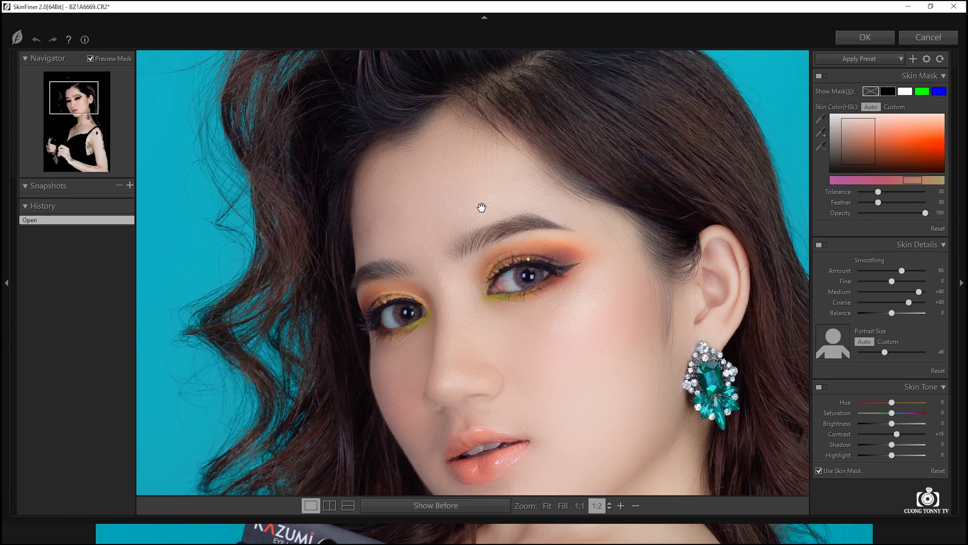
pyautogui.moveTo(491, 238); pyautogui.dragTo(530, 267)
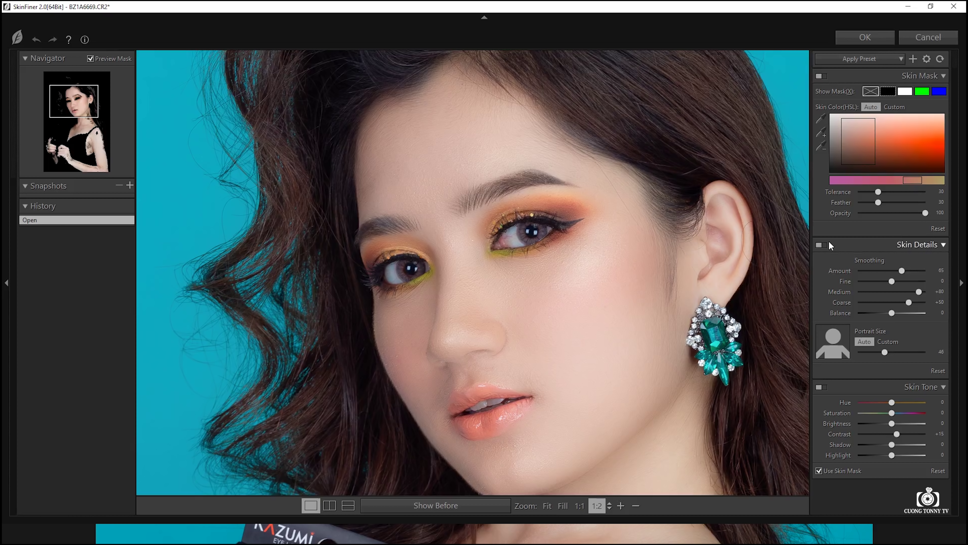
pyautogui.moveTo(549, 285); pyautogui.dragTo(538, 303)
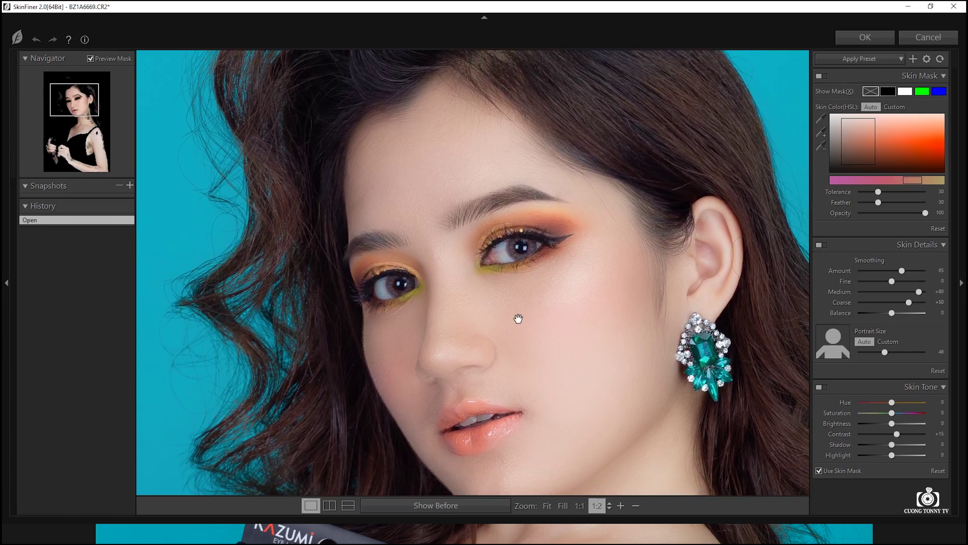
pyautogui.moveTo(534, 304)
pyautogui.mouseDown()
pyautogui.moveTo(523, 230)
pyautogui.moveTo(517, 331)
pyautogui.mouseUp()
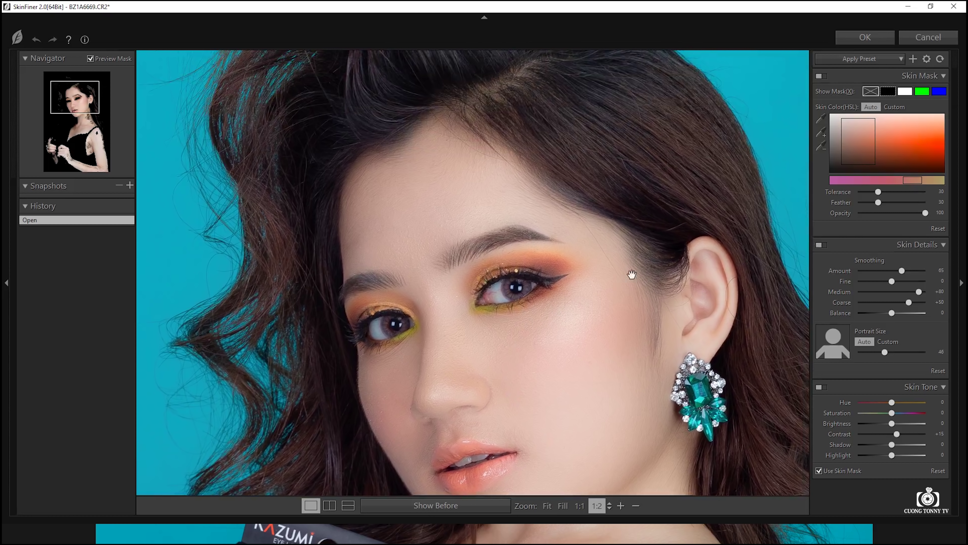
pyautogui.click(592, 275)
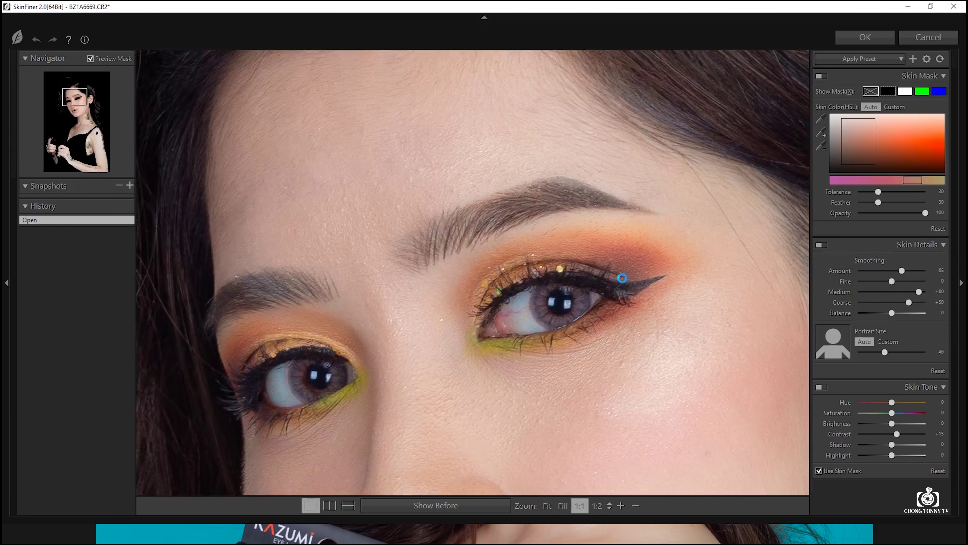
pyautogui.click(622, 277)
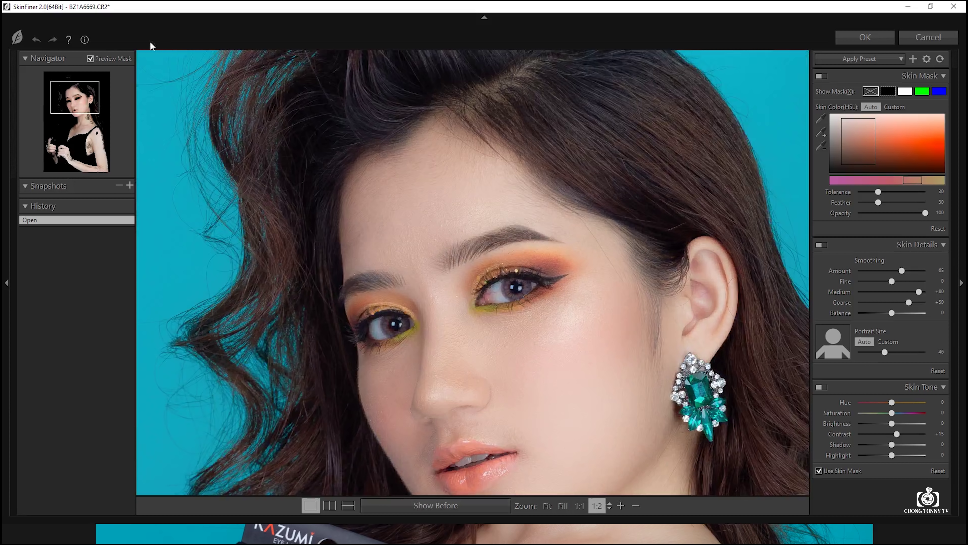
# Try a custom Skin Mask colour range, return Skin Color to Auto, and fit the preview.
pyautogui.moveTo(865, 142)
pyautogui.mouseDown()
pyautogui.moveTo(909, 141)
pyautogui.moveTo(878, 142)
pyautogui.moveTo(891, 145)
pyautogui.mouseUp()
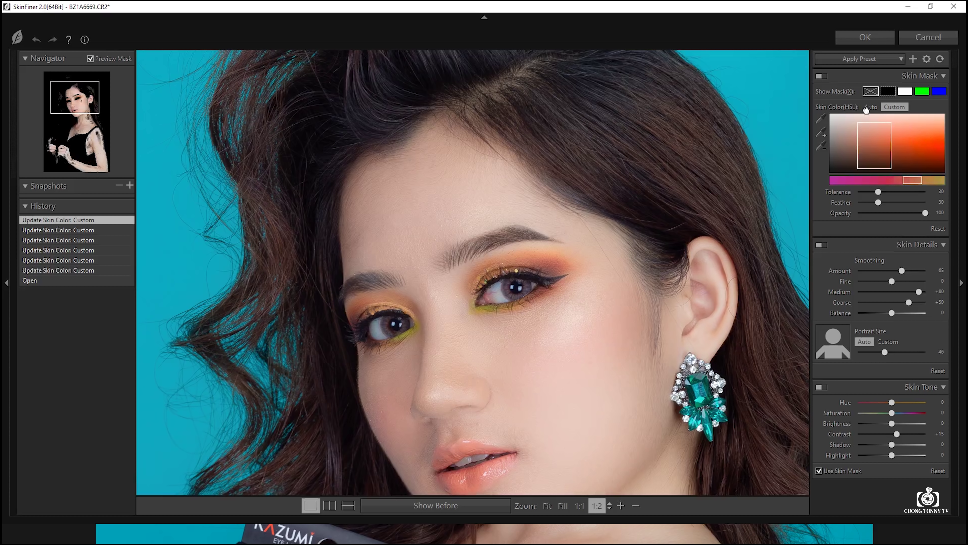
pyautogui.click(868, 108)
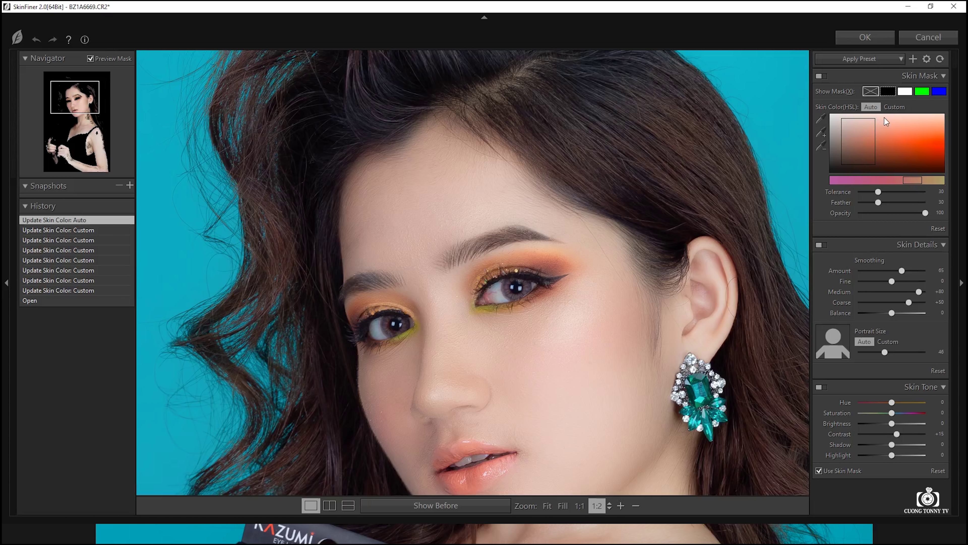
pyautogui.click(894, 108)
pyautogui.click(872, 109)
pyautogui.moveTo(494, 352); pyautogui.dragTo(524, 312)
pyautogui.moveTo(513, 255)
pyautogui.mouseDown()
pyautogui.moveTo(499, 230)
pyautogui.moveTo(501, 245)
pyautogui.mouseUp()
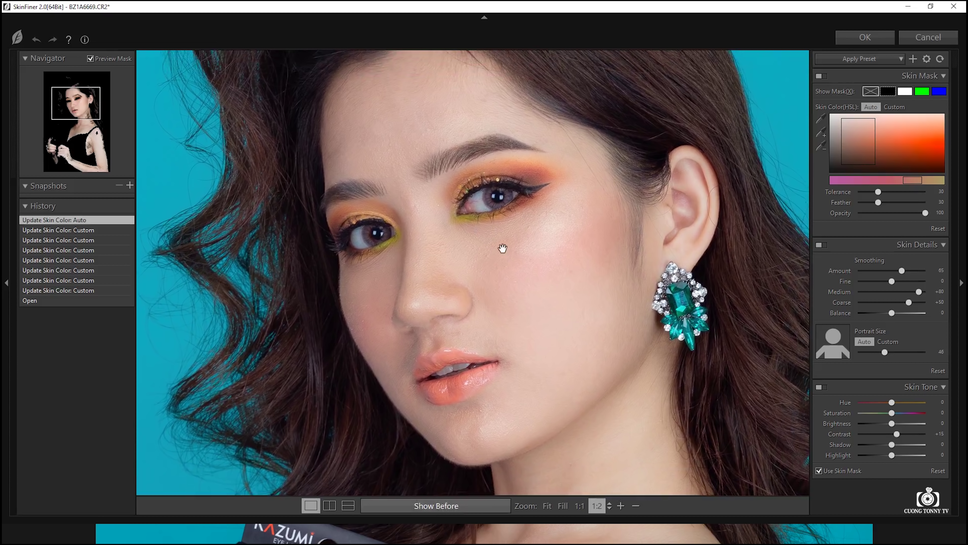
pyautogui.hotkey('ctrl', '0')
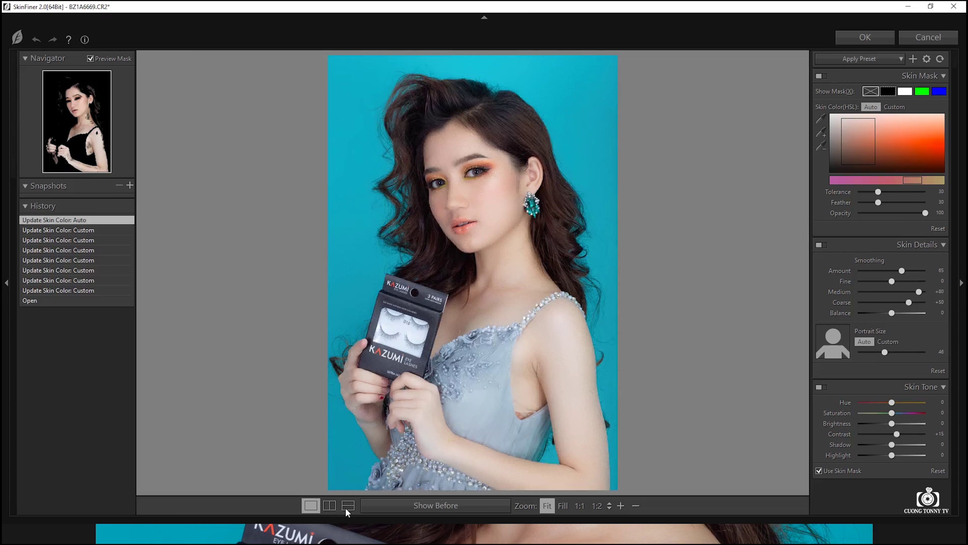
pyautogui.click(473, 179)
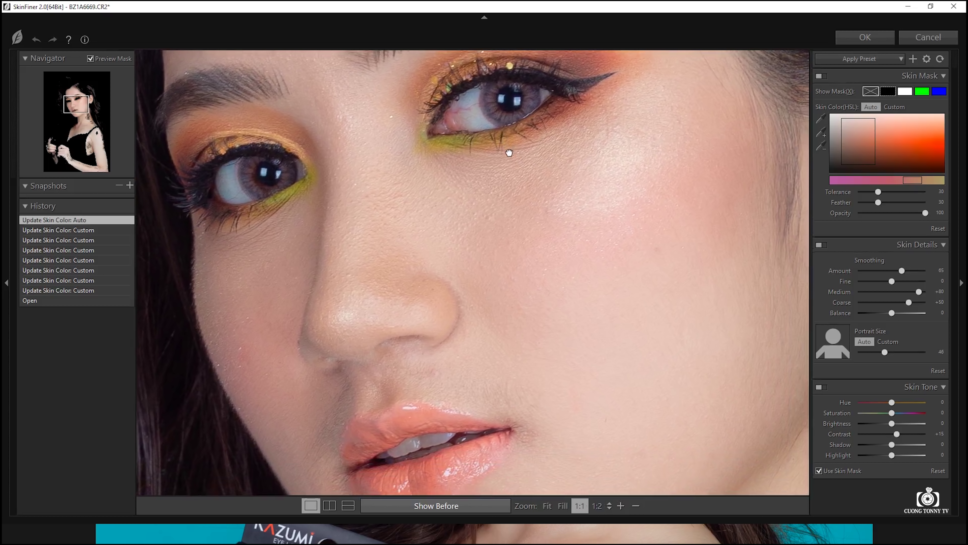
pyautogui.moveTo(472, 179); pyautogui.dragTo(520, 196)
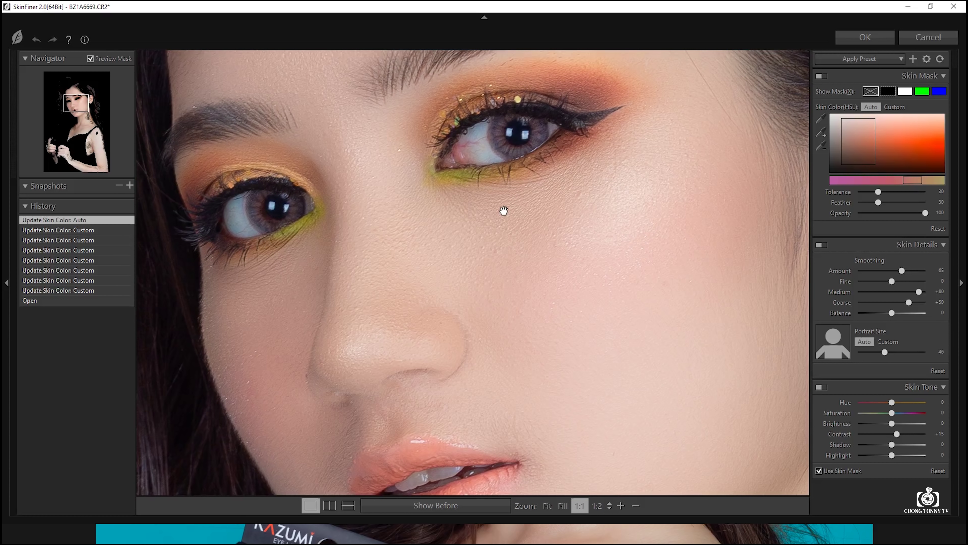
pyautogui.scroll(-1, 504, 210)
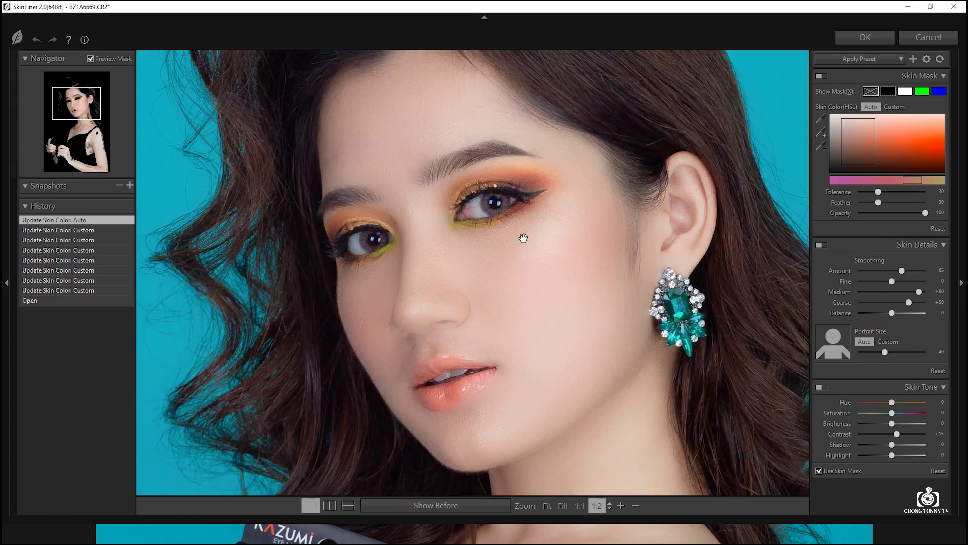
pyautogui.scroll(1, 520, 238)
pyautogui.moveTo(431, 188); pyautogui.dragTo(556, 317)
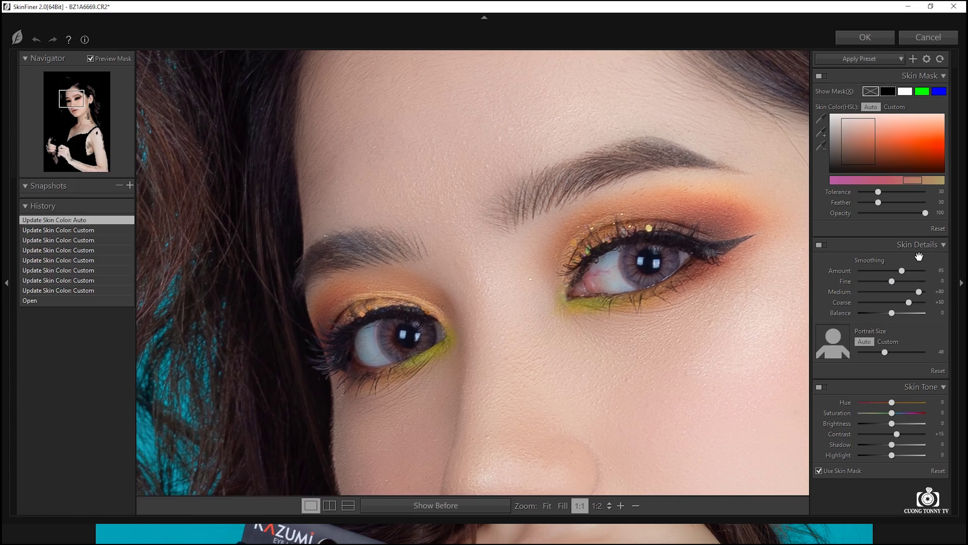
# Lower the Skin Details smoothing Amount to 74 while viewing the eye area.
pyautogui.click(902, 271)
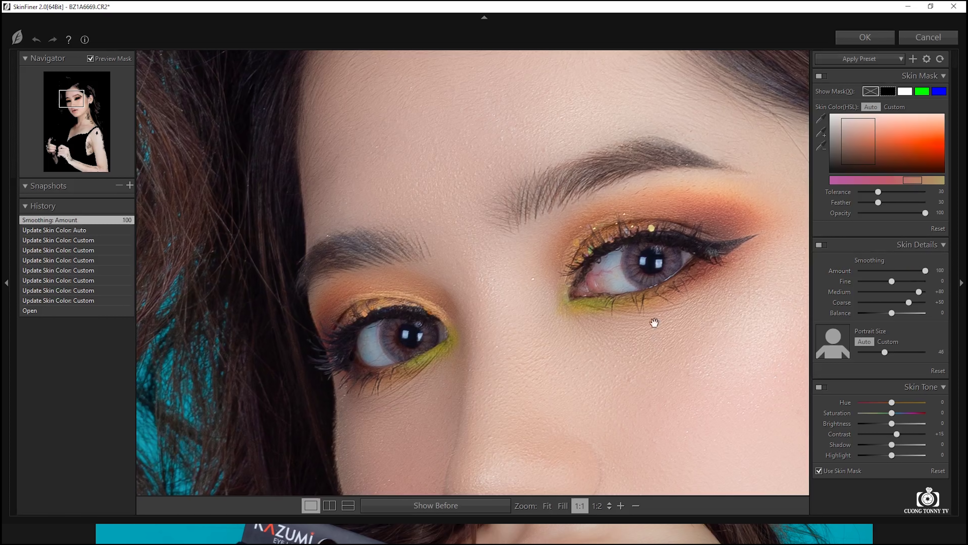
pyautogui.moveTo(652, 323); pyautogui.dragTo(601, 270)
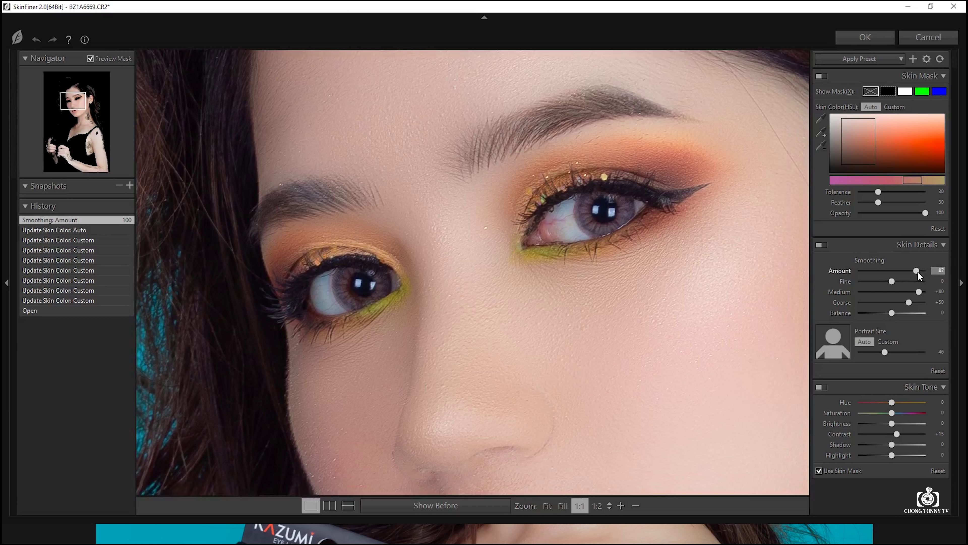
pyautogui.moveTo(911, 271); pyautogui.dragTo(908, 271)
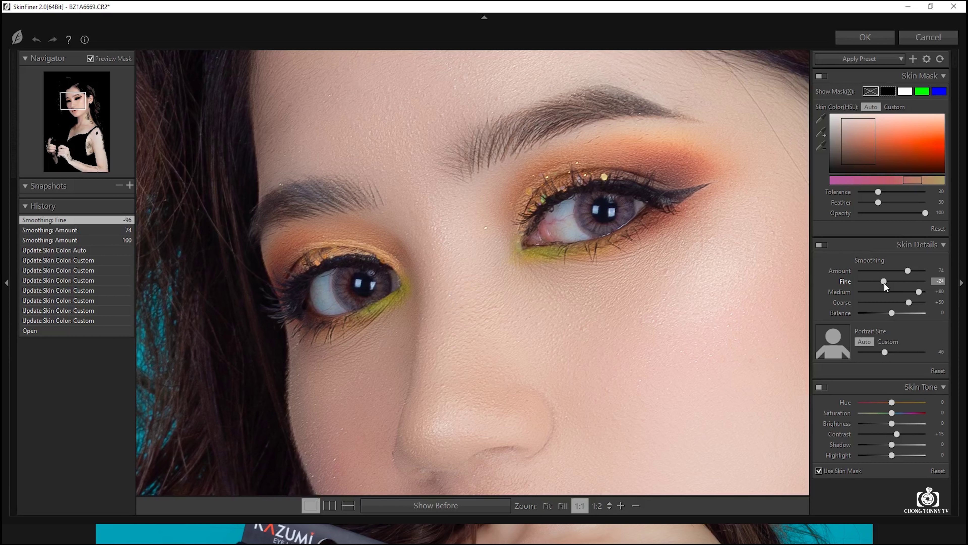
pyautogui.scroll(-3, 569, 275)
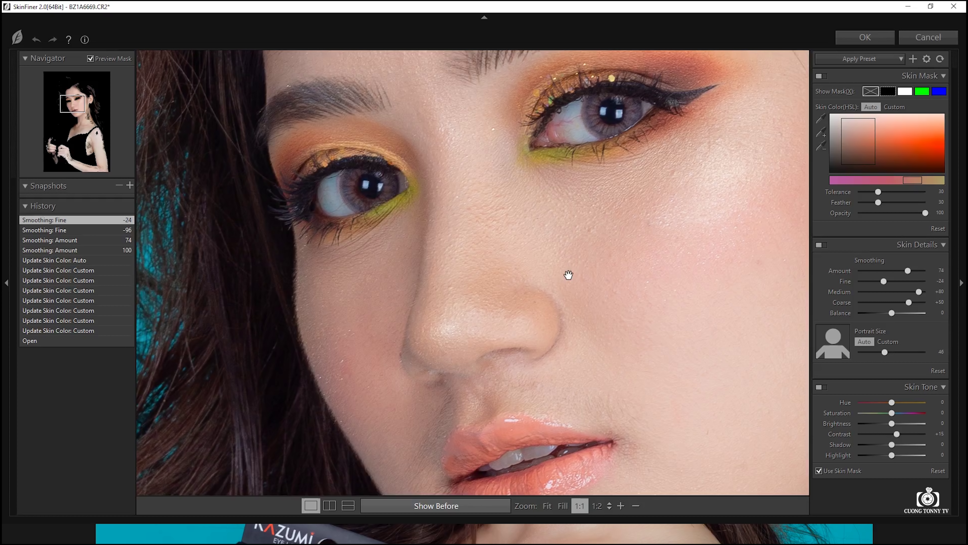
pyautogui.moveTo(568, 275); pyautogui.dragTo(553, 326)
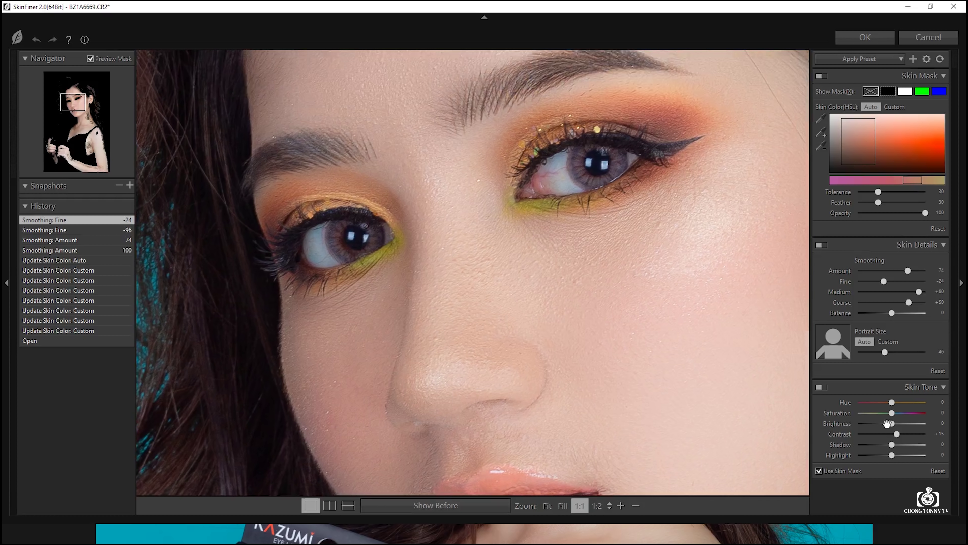
pyautogui.moveTo(545, 382)
pyautogui.mouseDown()
pyautogui.moveTo(561, 282)
pyautogui.moveTo(555, 349)
pyautogui.mouseUp()
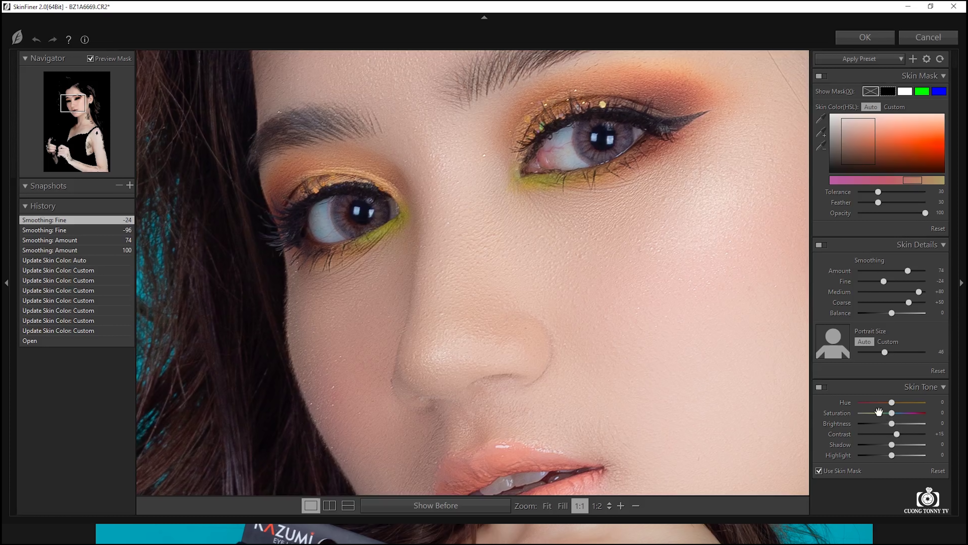
pyautogui.moveTo(443, 279); pyautogui.dragTo(492, 233)
pyautogui.moveTo(556, 326); pyautogui.dragTo(514, 253)
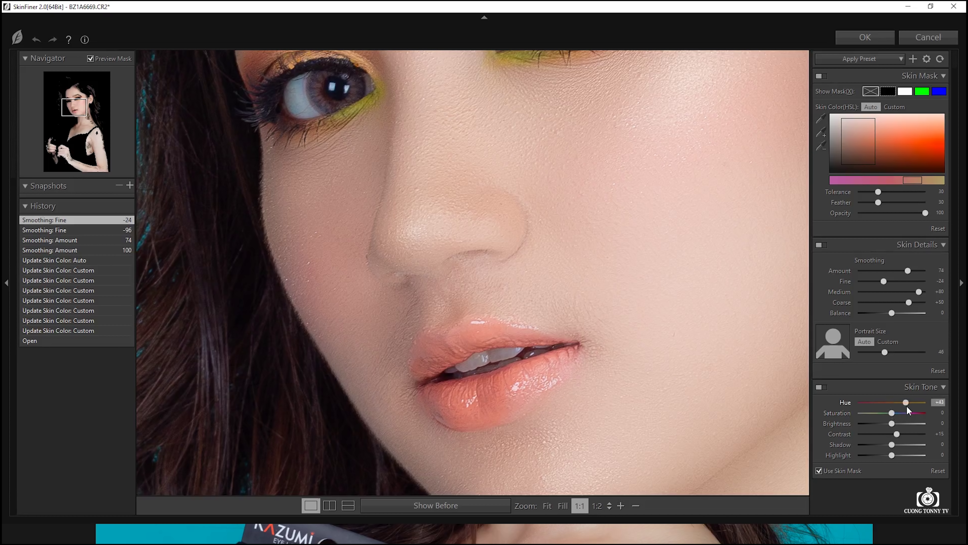
pyautogui.moveTo(858, 402)
pyautogui.mouseDown()
pyautogui.moveTo(918, 412)
pyautogui.moveTo(892, 415)
pyautogui.mouseUp()
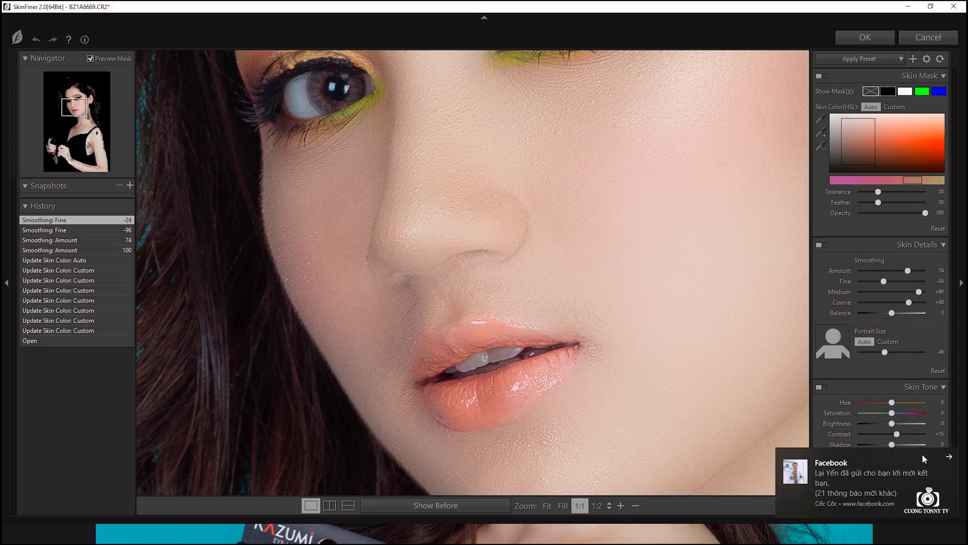
# Dismiss the notification, zoom the preview out, and set Skin Tone Contrast to 0.
pyautogui.click(950, 457)
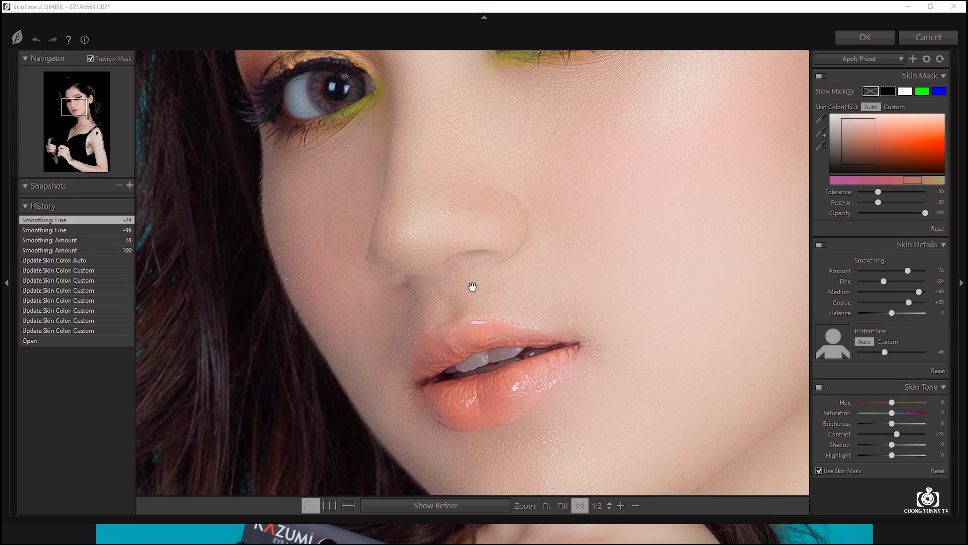
pyautogui.moveTo(486, 234); pyautogui.dragTo(446, 232)
pyautogui.scroll(-1, 473, 299)
pyautogui.scroll(-1, 473, 299)
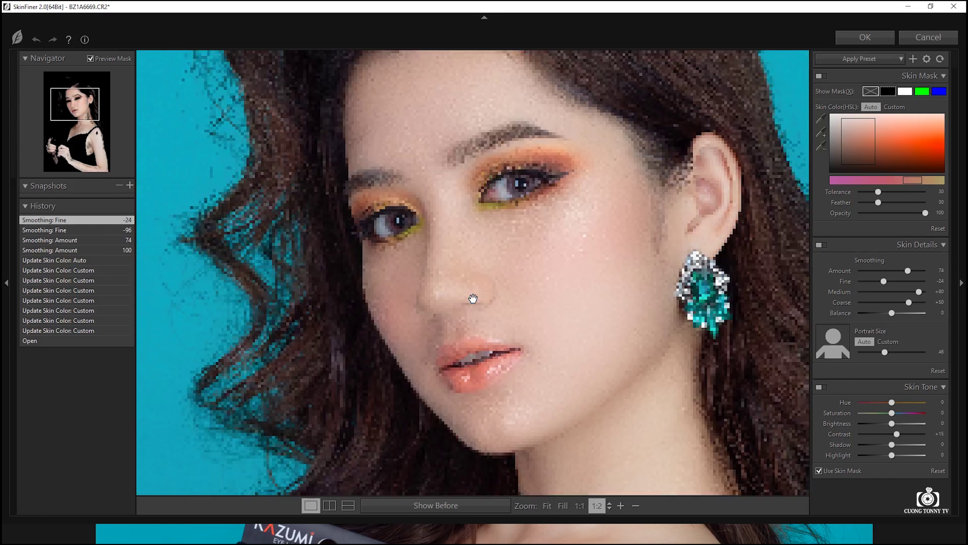
pyautogui.scroll(-1, 473, 299)
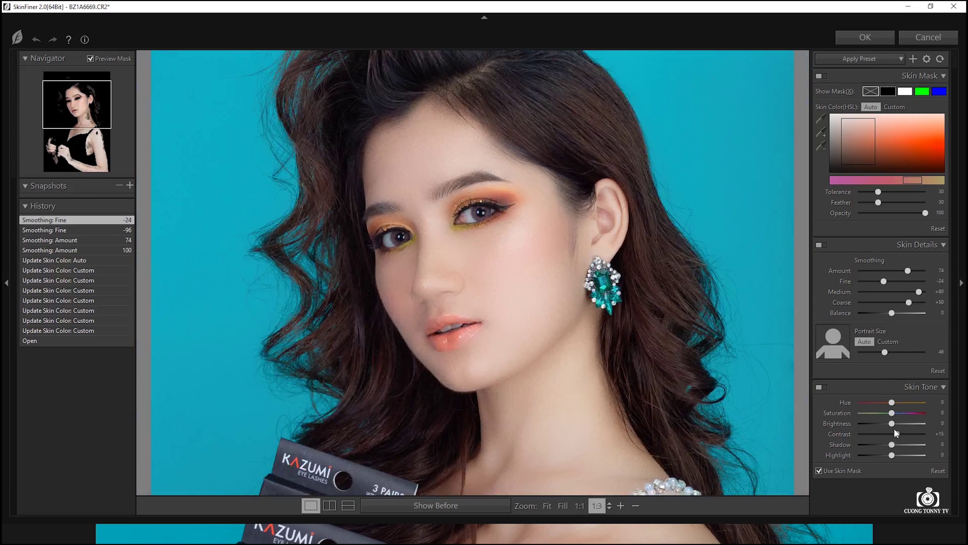
pyautogui.click(938, 433)
pyautogui.write('0')
pyautogui.press('Return')
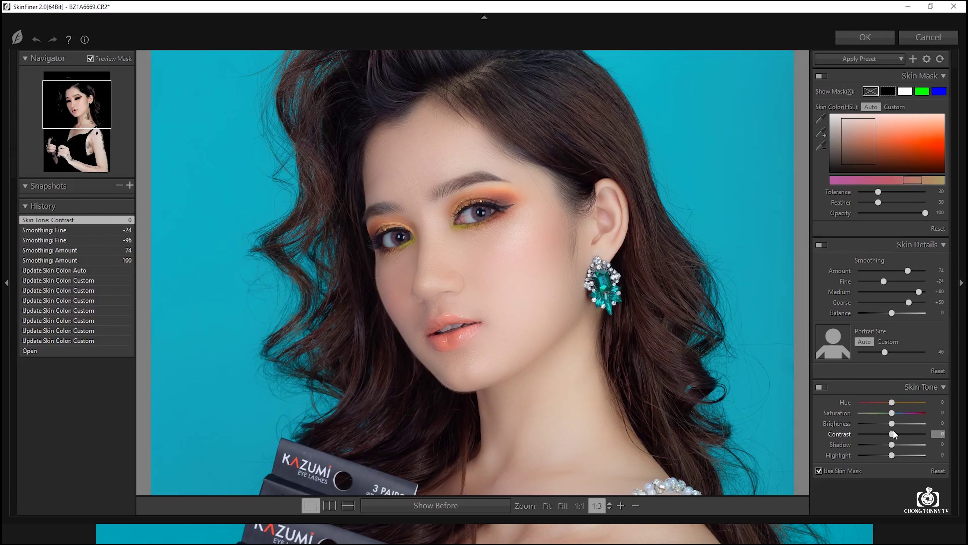
# Raise Skin Tone Brightness to +12.
pyautogui.moveTo(891, 423); pyautogui.dragTo(893, 426)
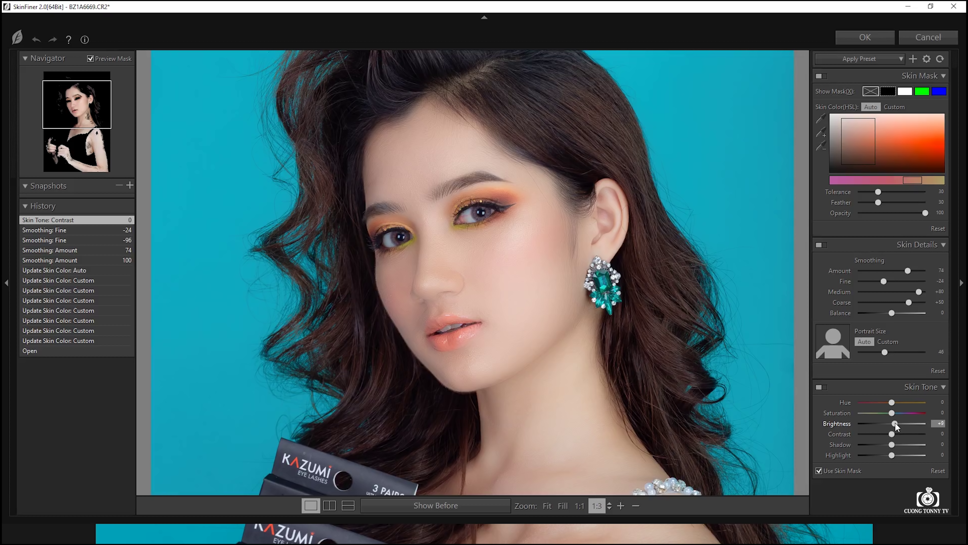
pyautogui.press('Return')
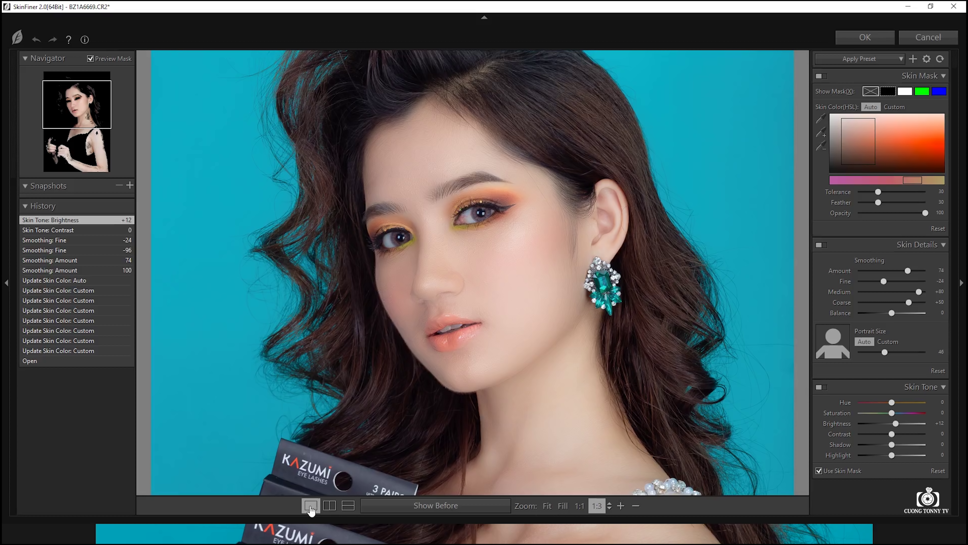
# Show the side-by-side Before/After view with the whole photo fitted in each pane.
pyautogui.click(330, 506)
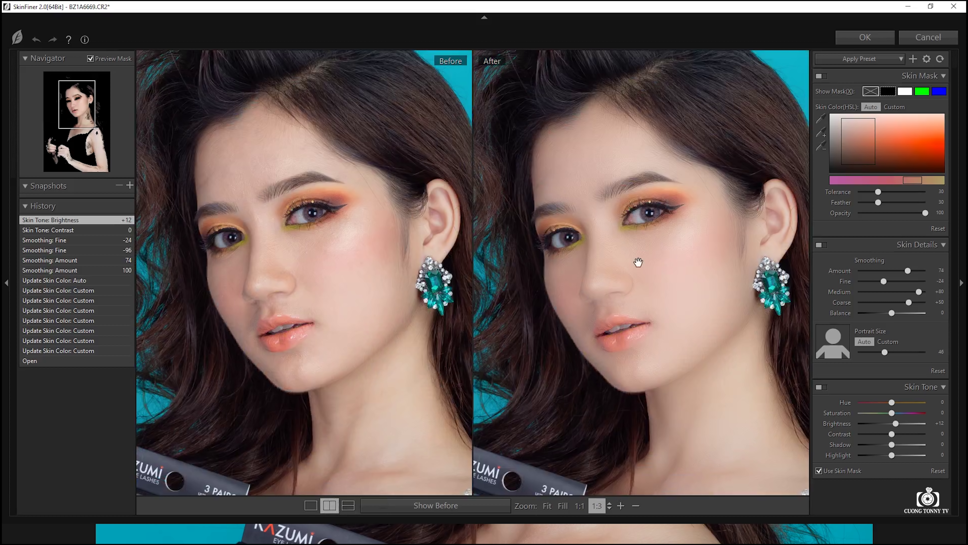
pyautogui.scroll(1, 644, 277)
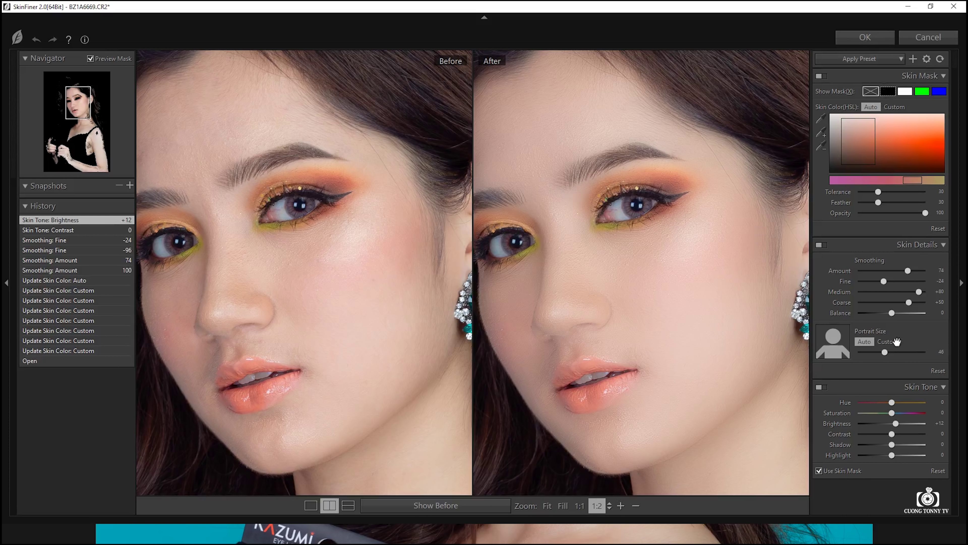
pyautogui.hotkey('ctrl', '0')
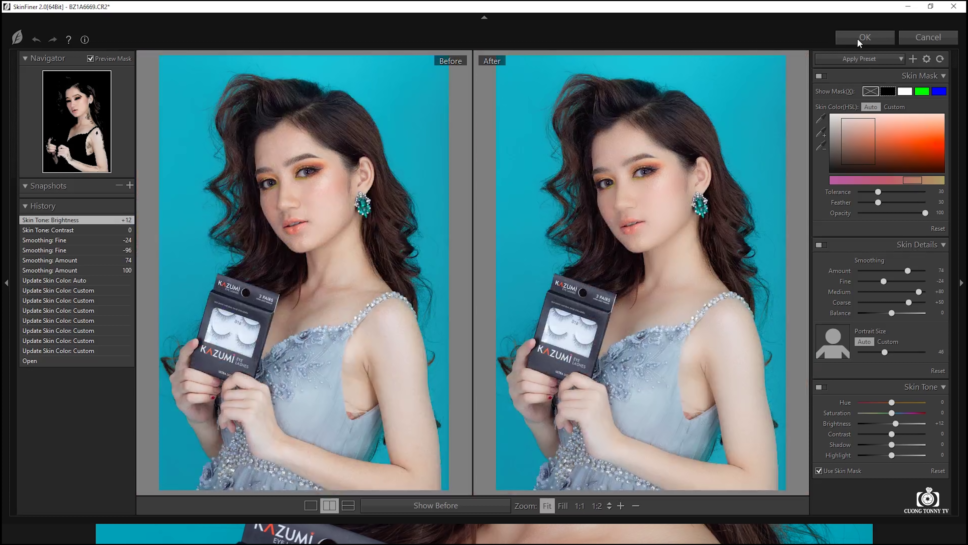
# Apply SkinFiner with OK and fit the retouched portrait in Photoshop's window.
pyautogui.click(858, 39)
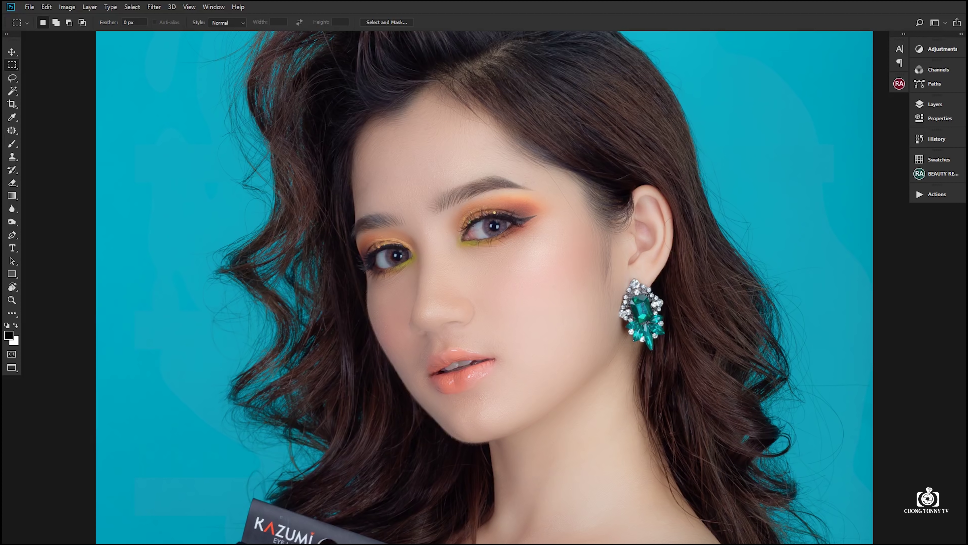
pyautogui.hotkey('ctrl', '0')
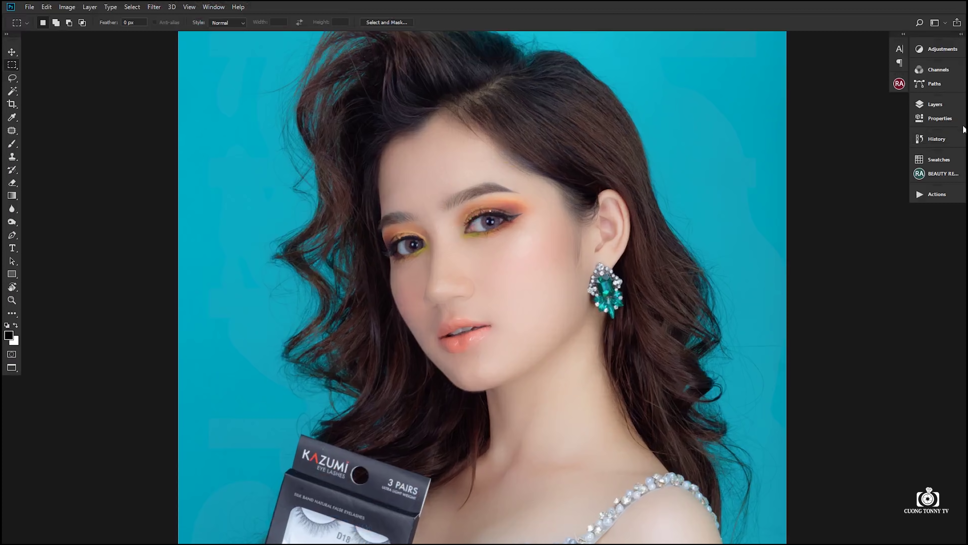
# Toggle Layer 1's visibility twice to compare the retouch with the original.
pyautogui.click(934, 104)
pyautogui.click(773, 163)
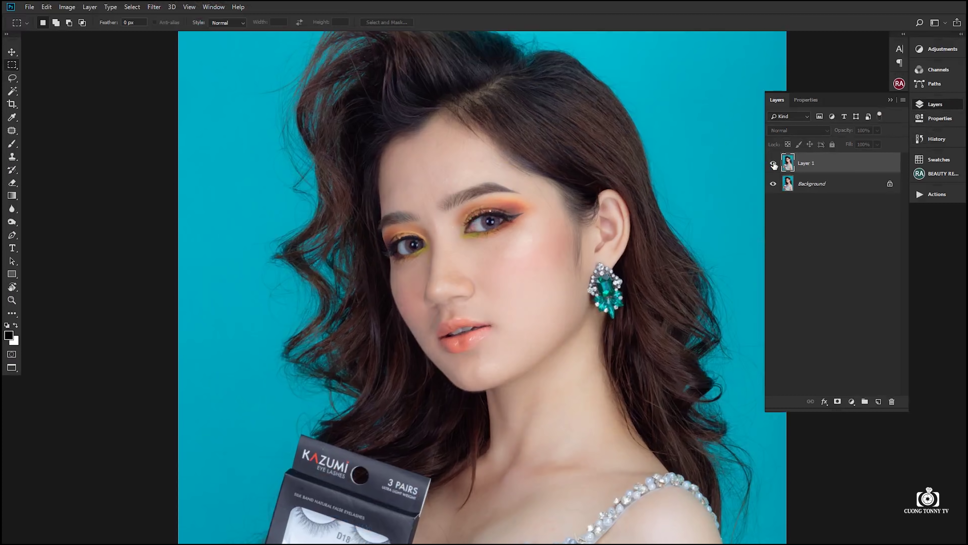
pyautogui.click(773, 163)
pyautogui.click(773, 163)
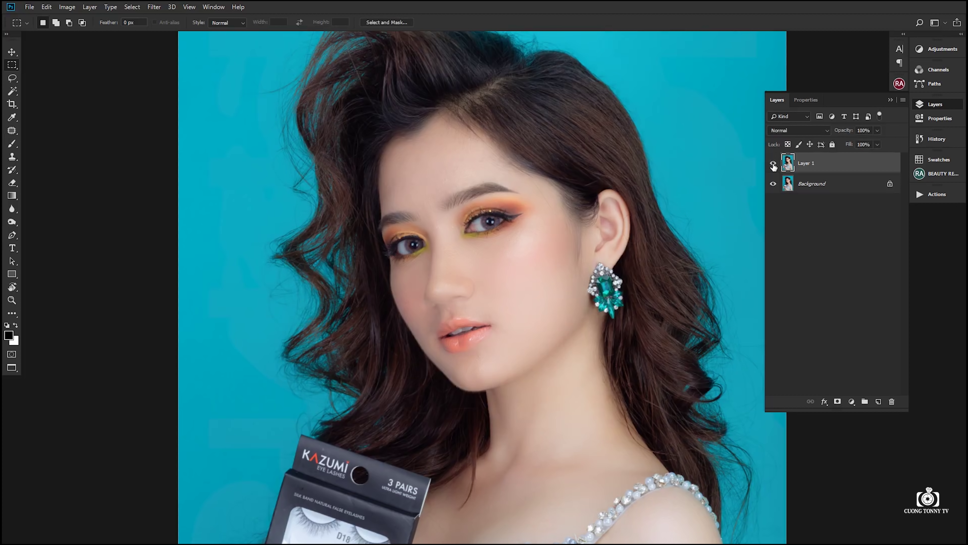
pyautogui.click(773, 163)
# Add a black hide-all mask to Layer 1 and switch to the Brush tool.
pyautogui.keyDown('alt'); pyautogui.click(837, 401); pyautogui.keyUp('alt')
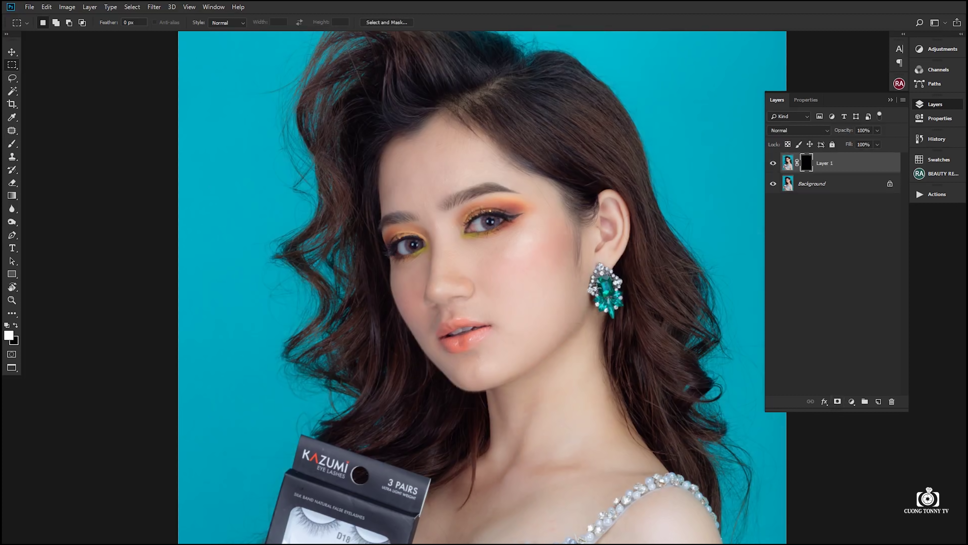
pyautogui.scroll(-3, 596, 288)
pyautogui.scroll(5, 533, 259)
pyautogui.scroll(3, 520, 244)
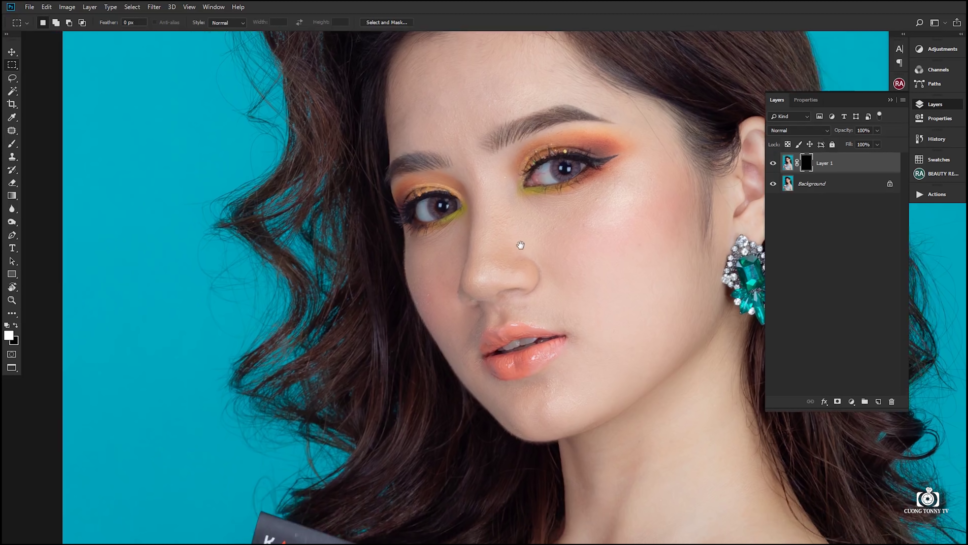
pyautogui.press('b')
pyautogui.scroll(-1, 524, 242)
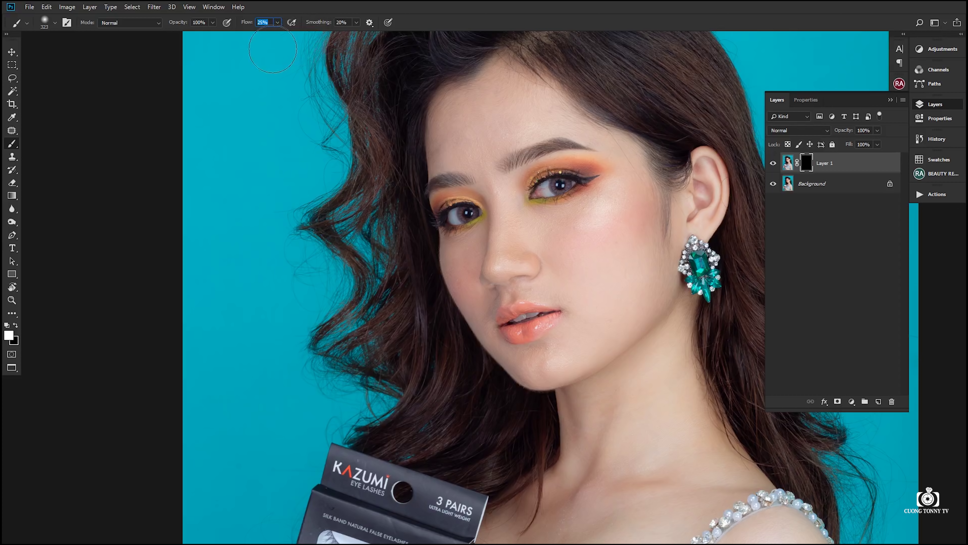
# Set brush flow to 20% and paint smoothing onto the nose bridge and eye area.
pyautogui.press('Return')
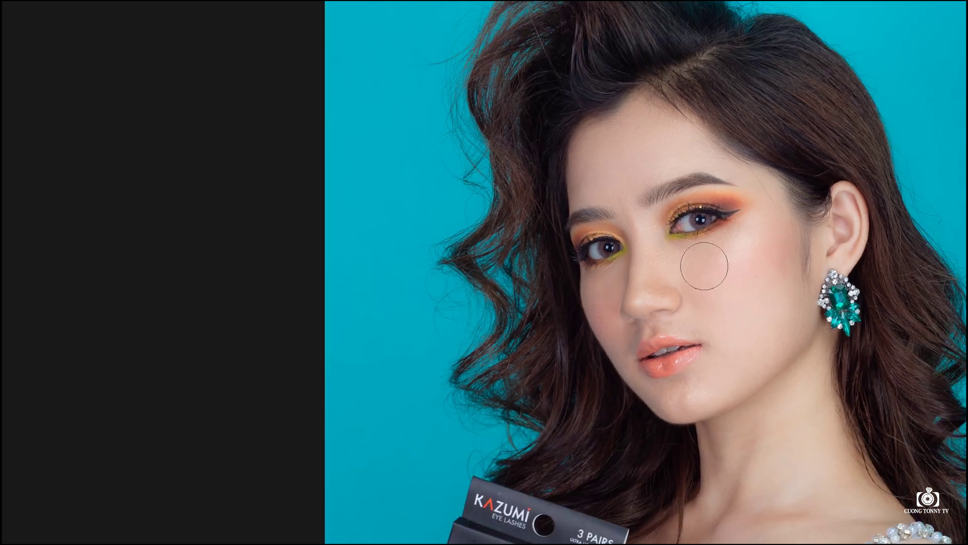
pyautogui.click(641, 244)
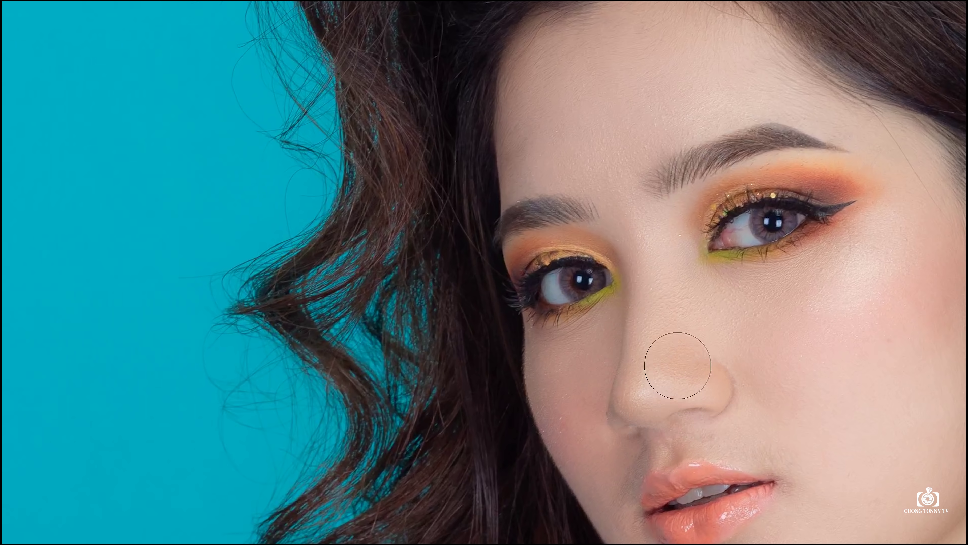
pyautogui.scroll(-1, 676, 367)
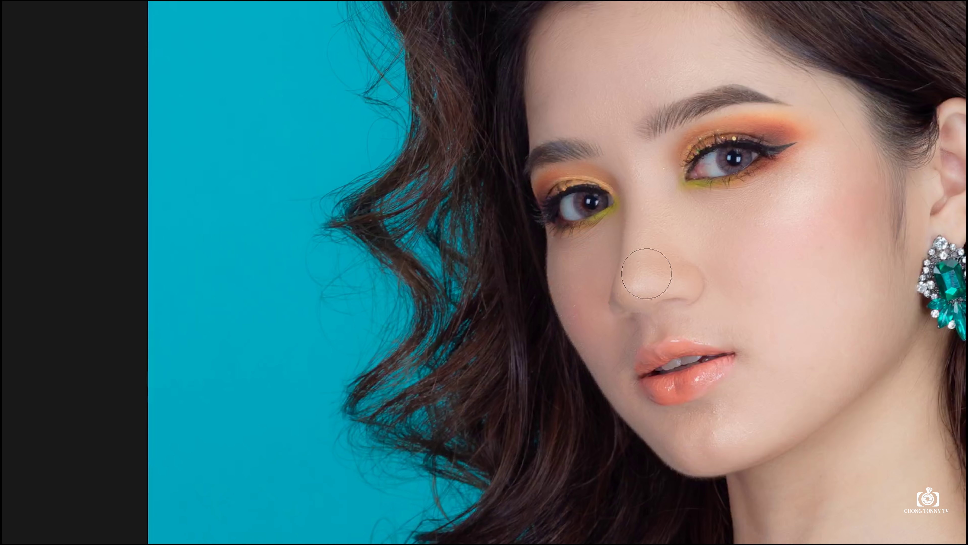
pyautogui.moveTo(806, 152); pyautogui.dragTo(785, 151)
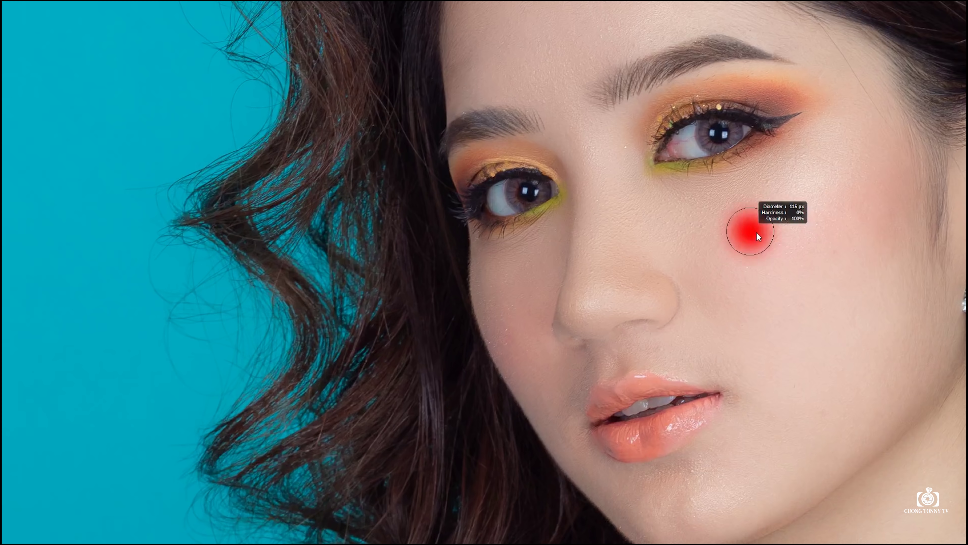
pyautogui.moveTo(750, 229); pyautogui.dragTo(790, 175)
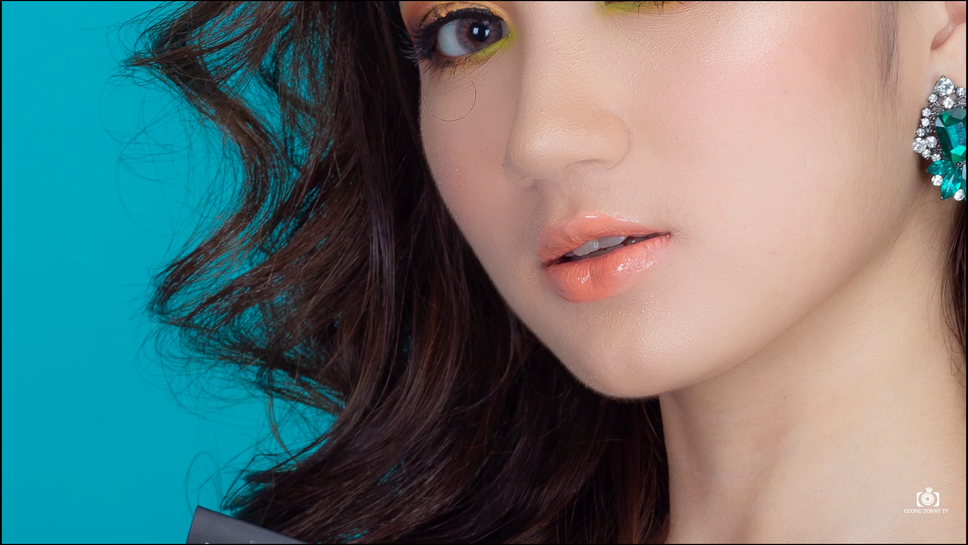
# Paint smoothing into the mask down the neck, shoulder, arm and hands.
pyautogui.scroll(-3, 709, 280)
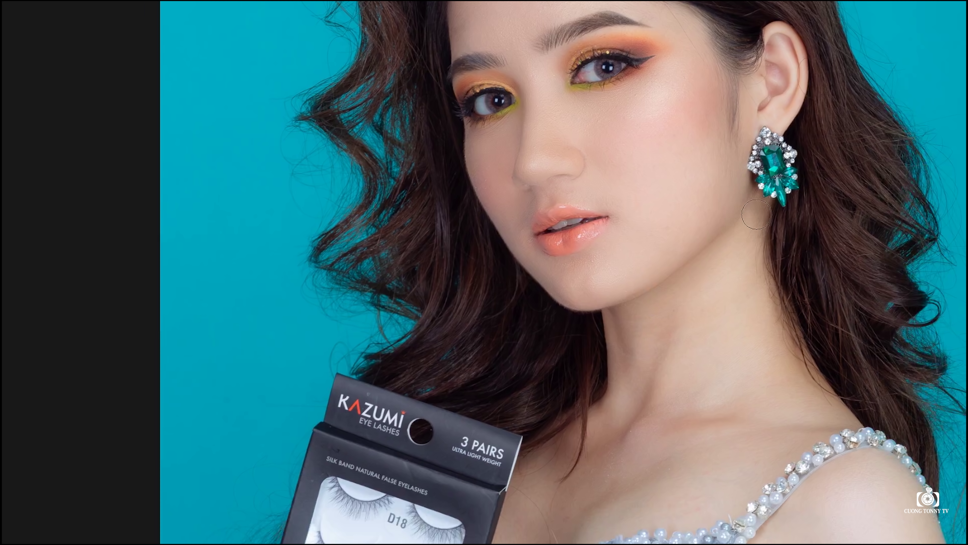
pyautogui.scroll(-2, 756, 382)
pyautogui.keyDown('alt'); pyautogui.click(673, 278); pyautogui.keyUp('alt')
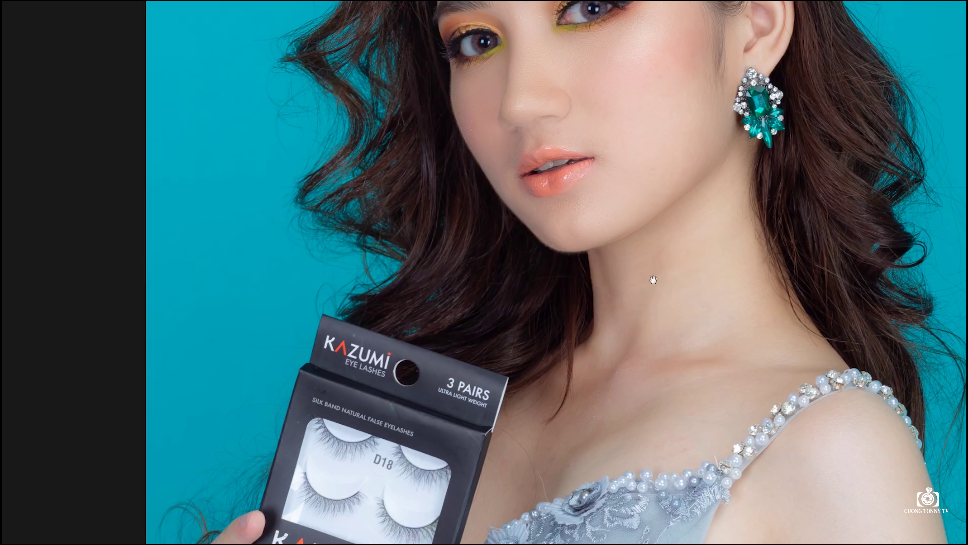
pyautogui.scroll(-3, 653, 279)
pyautogui.moveTo(666, 299); pyautogui.dragTo(674, 274)
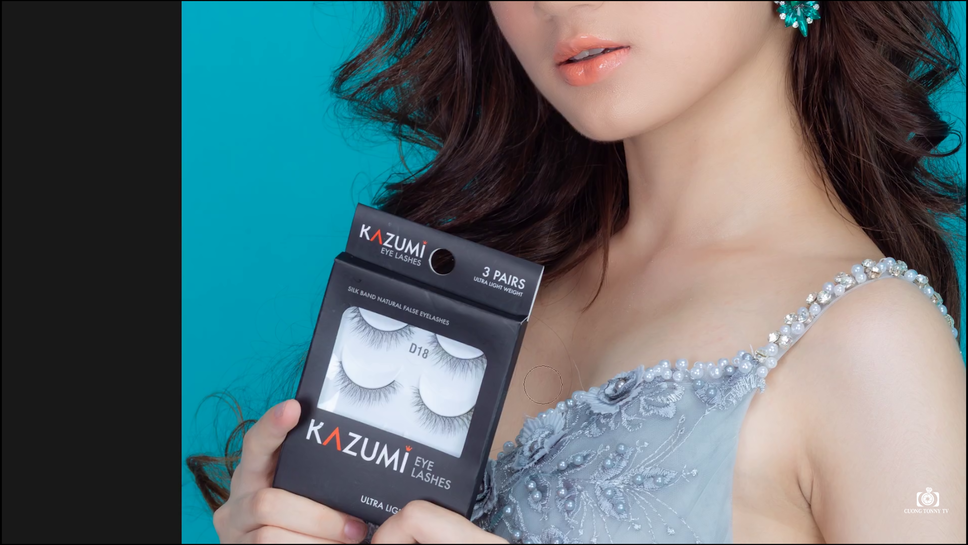
pyautogui.moveTo(713, 298); pyautogui.dragTo(677, 243)
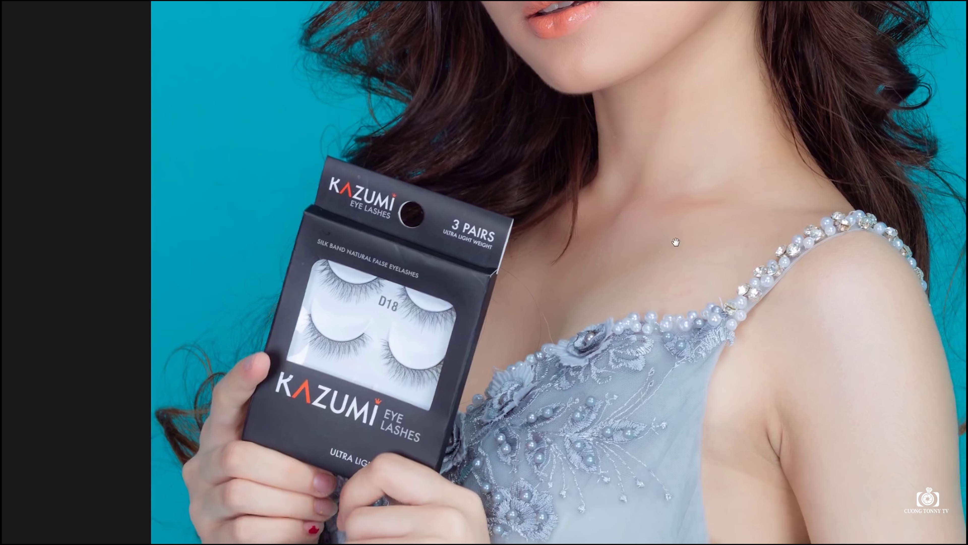
pyautogui.moveTo(822, 247); pyautogui.dragTo(759, 137)
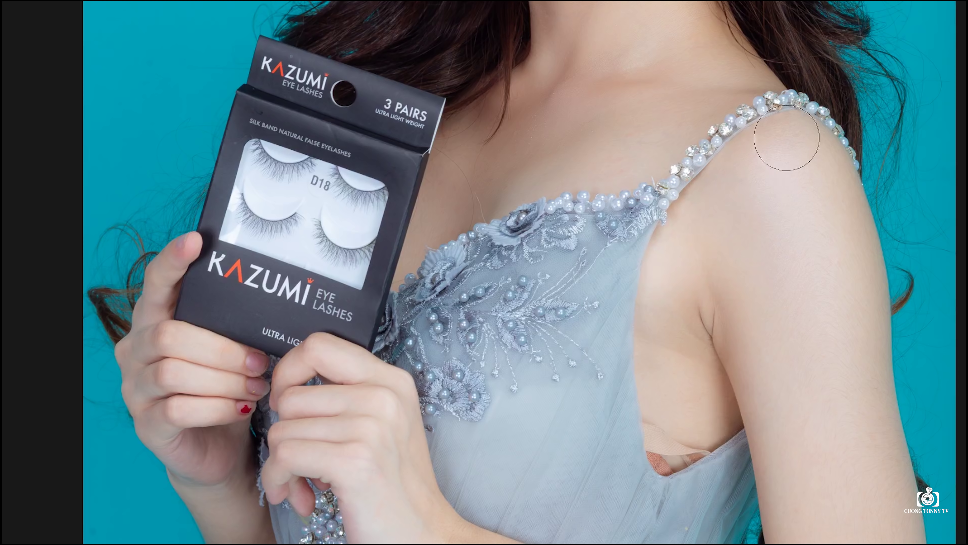
pyautogui.moveTo(784, 293); pyautogui.dragTo(746, 83)
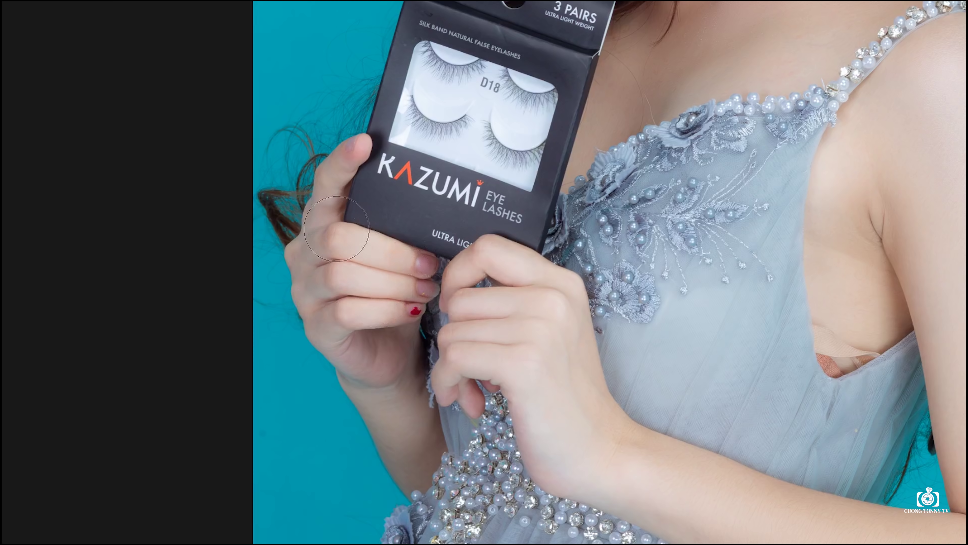
pyautogui.click(338, 185)
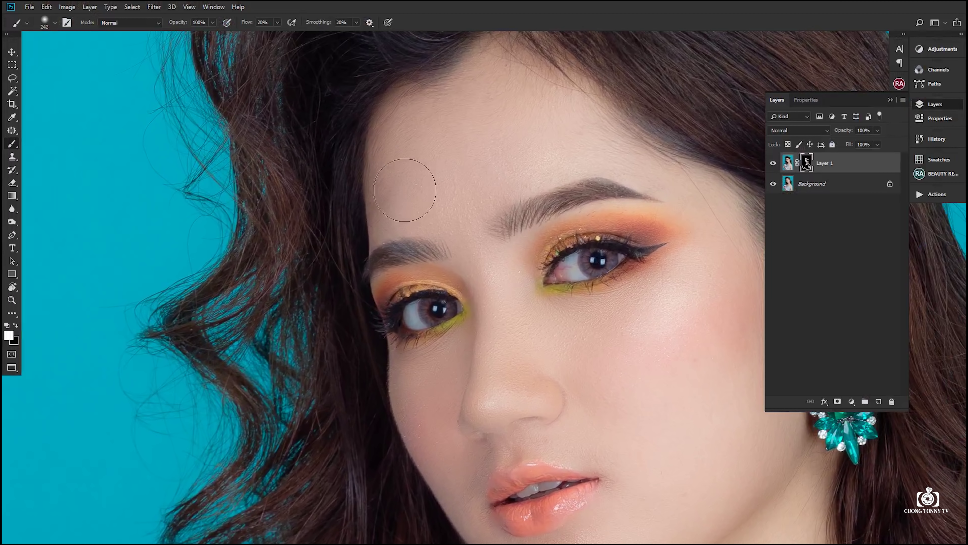
# Shrink the brush to 215 and review the smoothing on forehead, cheek and ear, then fit the image.
pyautogui.moveTo(411, 156); pyautogui.dragTo(412, 175)
pyautogui.moveTo(606, 141); pyautogui.dragTo(598, 145)
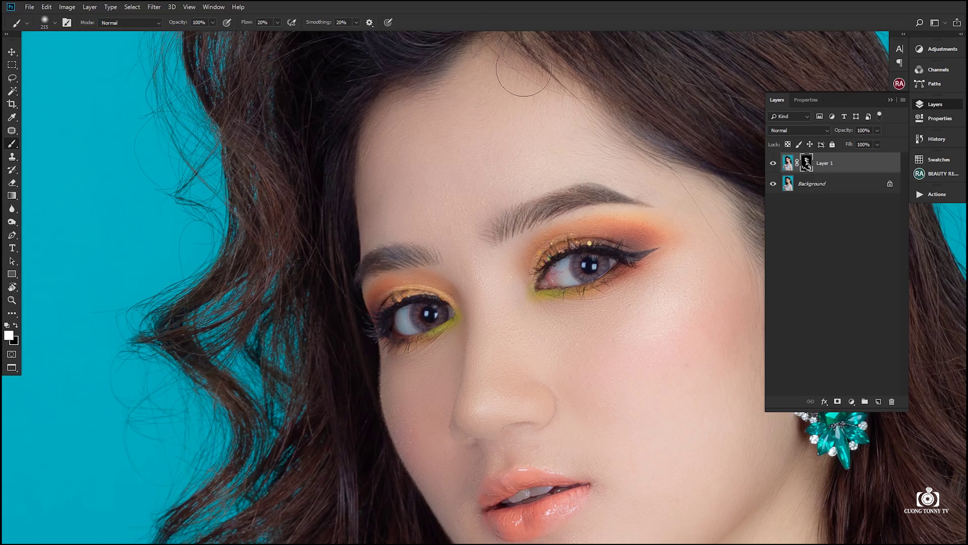
pyautogui.moveTo(682, 239); pyautogui.dragTo(627, 169)
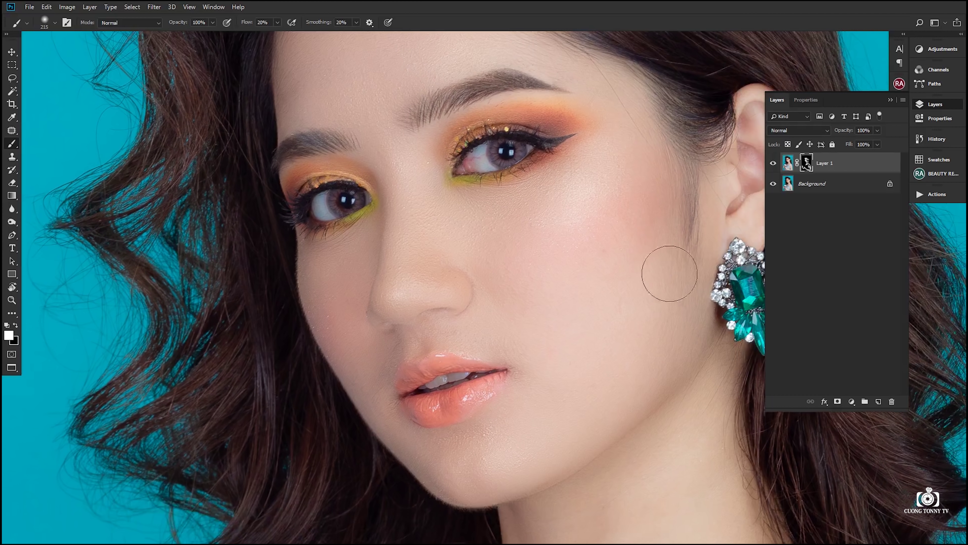
pyautogui.moveTo(714, 308); pyautogui.dragTo(584, 264)
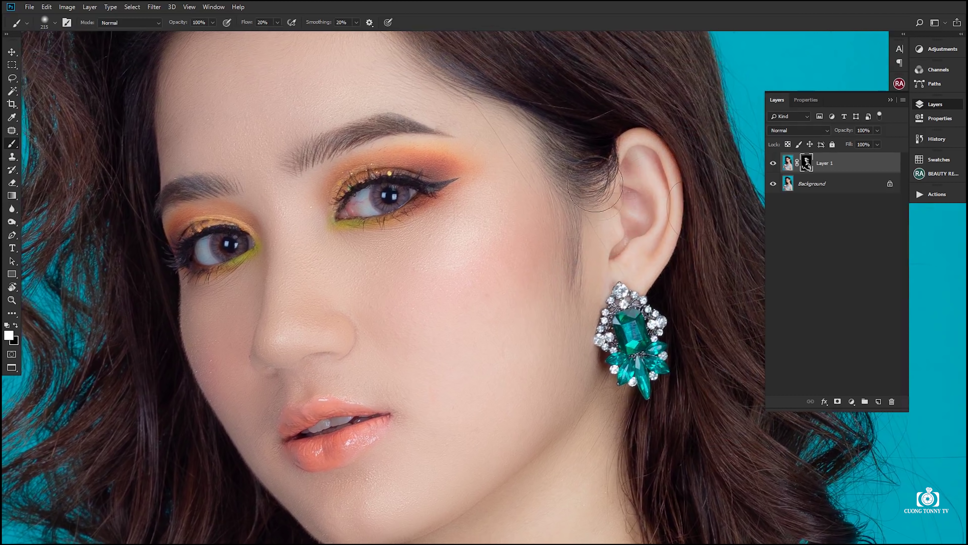
pyautogui.scroll(-2, 322, 267)
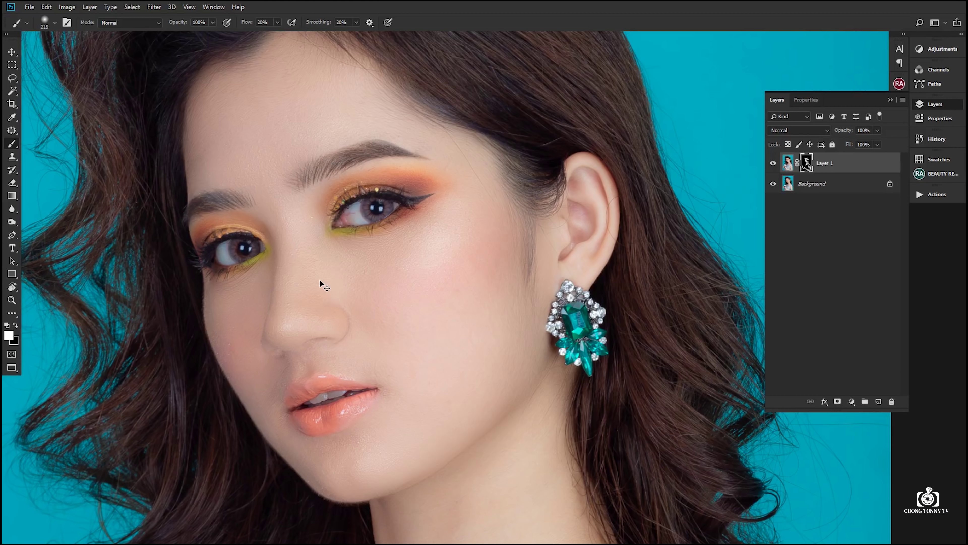
pyautogui.hotkey('ctrl', '0')
pyautogui.scroll(1, 348, 263)
# Compare the portrait with and without Layer 1, leave it visible, and make black the foreground colour.
pyautogui.scroll(2, 381, 252)
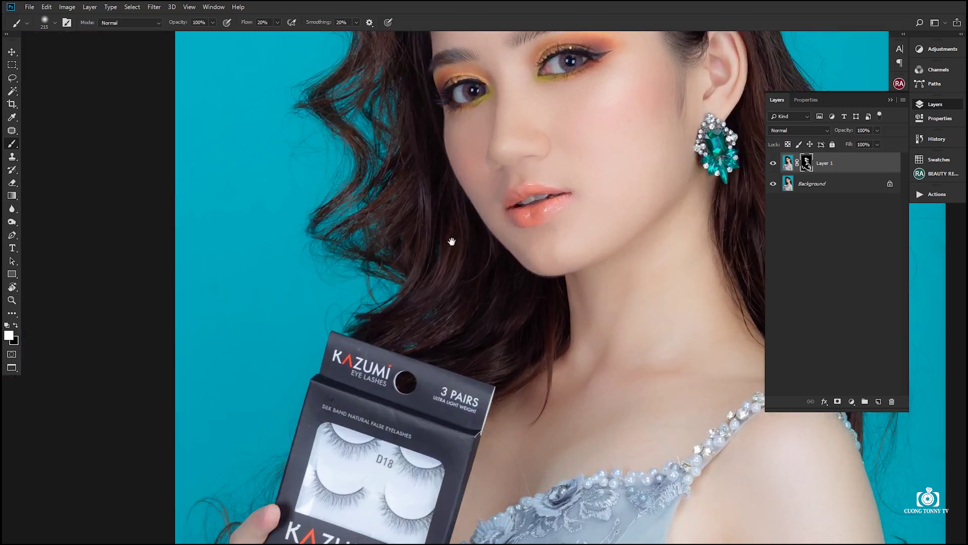
pyautogui.scroll(2, 450, 243)
pyautogui.scroll(2, 438, 226)
pyautogui.click(772, 164)
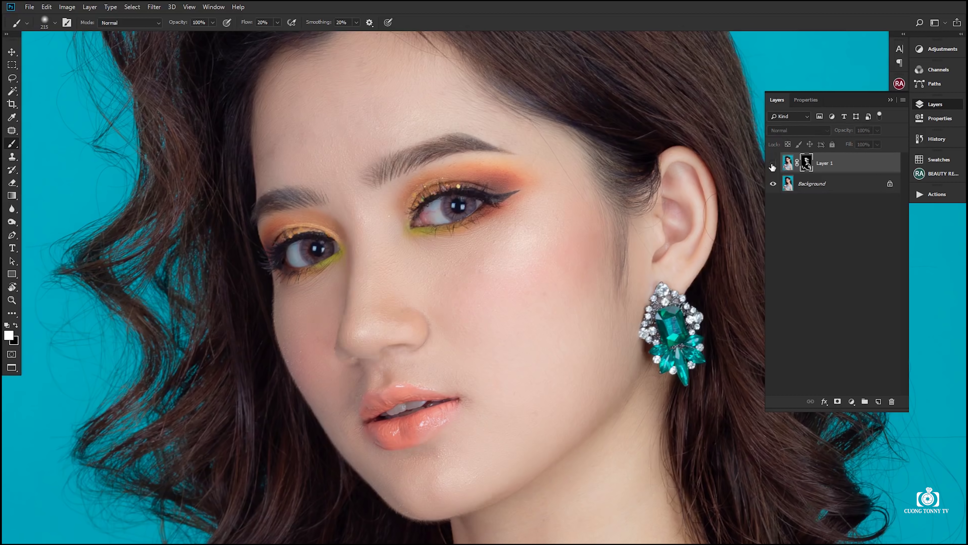
pyautogui.click(772, 164)
pyautogui.click(773, 164)
pyautogui.click(773, 165)
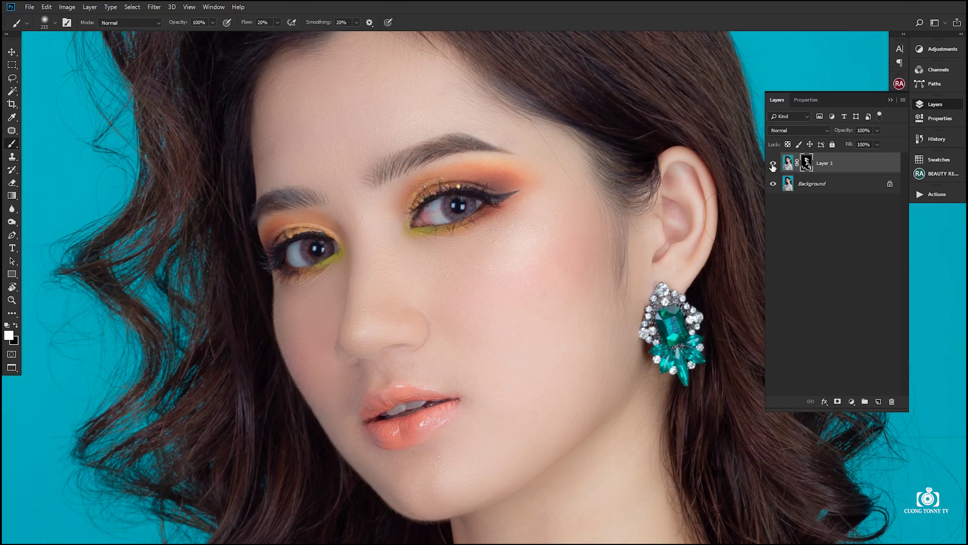
pyautogui.click(772, 164)
pyautogui.click(773, 164)
pyautogui.click(772, 165)
pyautogui.press('x')
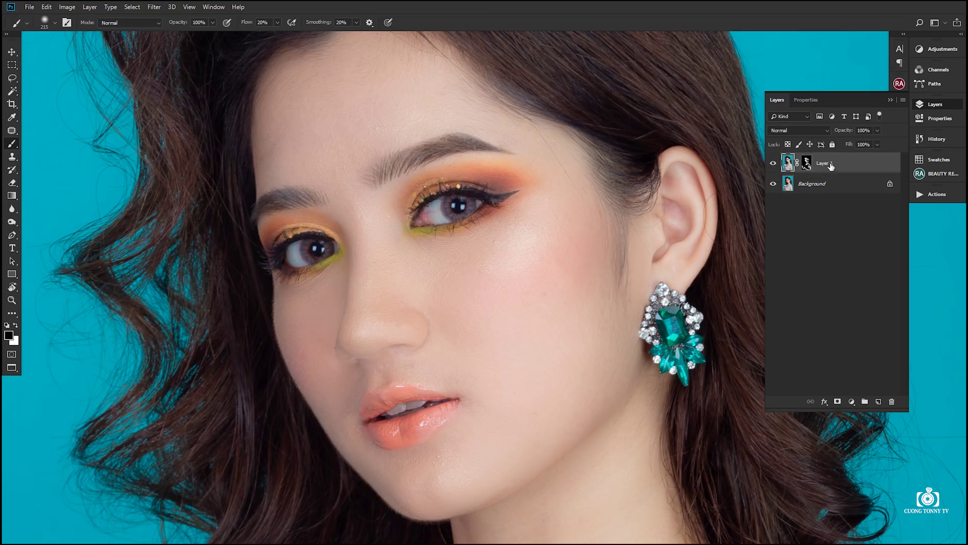